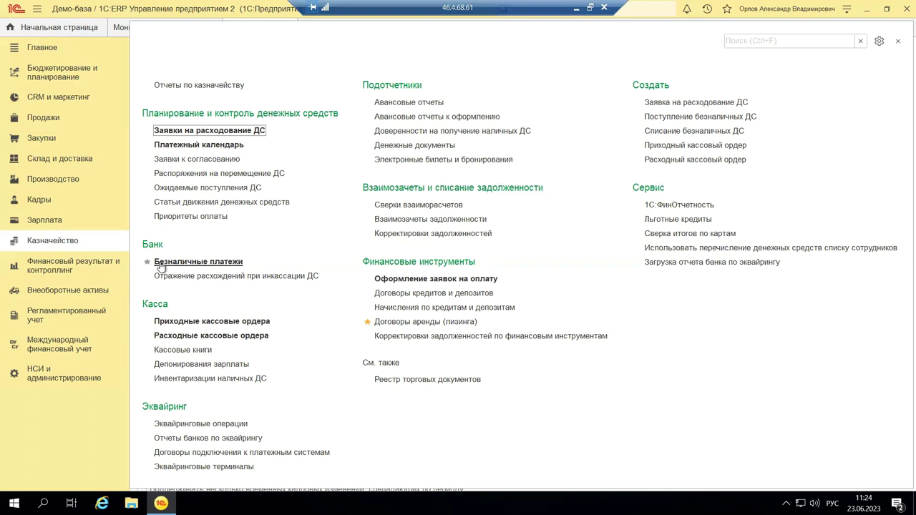
# Open the Безналичные платежи list and review the operation types available for receipts (Поступление) and write-offs (Списание).
pyautogui.click(161, 261)
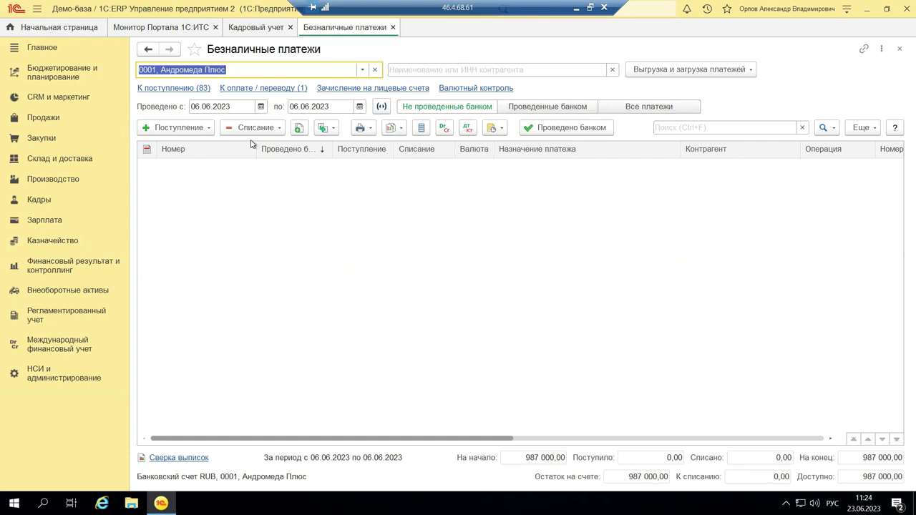
pyautogui.click(158, 133)
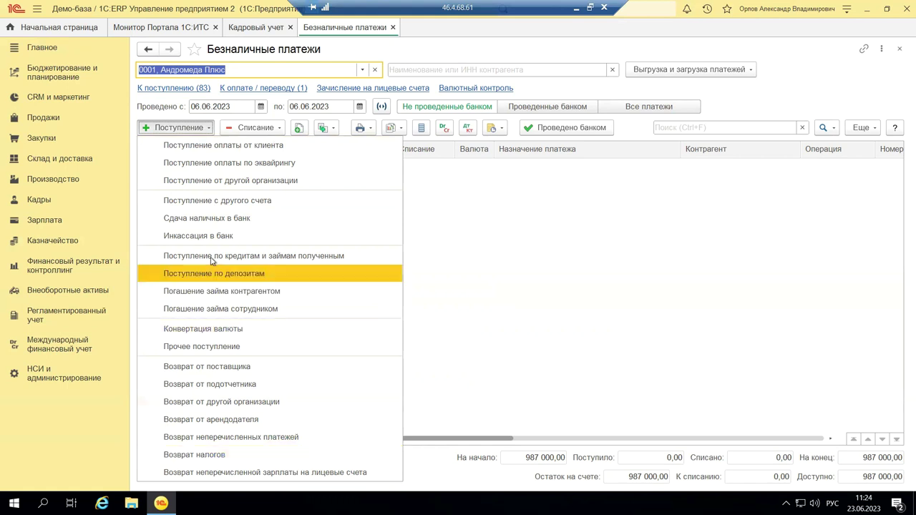
pyautogui.click(246, 127)
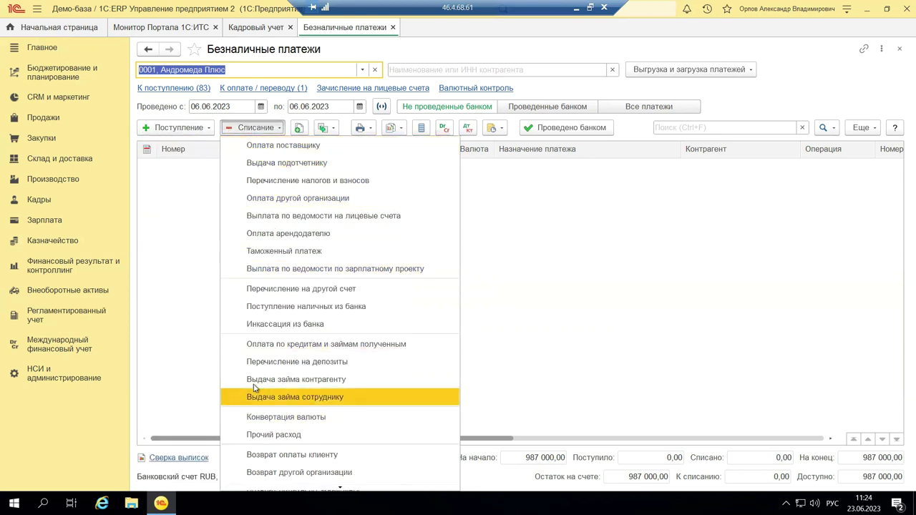
pyautogui.scroll(-1, 272, 423)
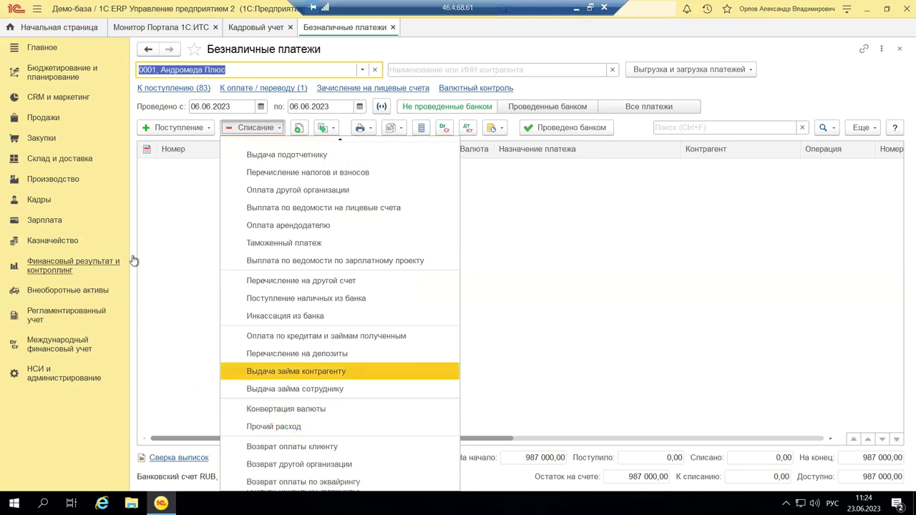
pyautogui.scroll(1, 348, 147)
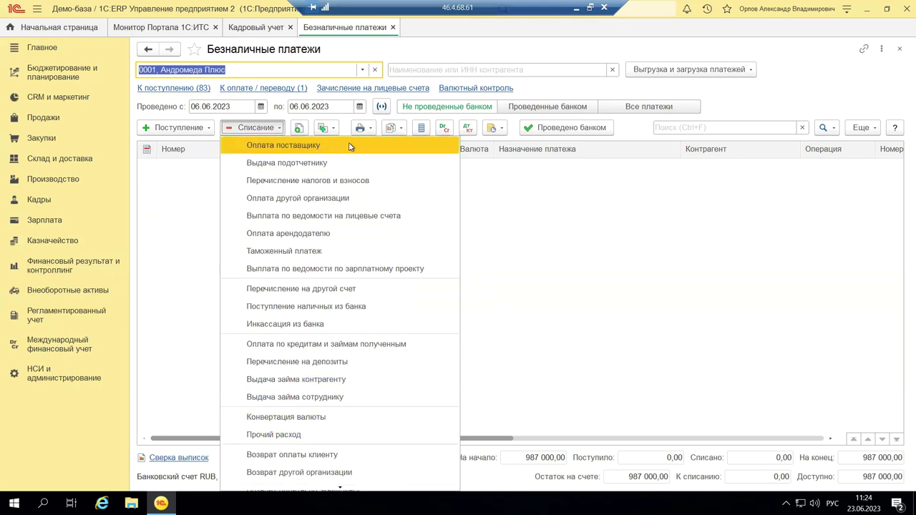
pyautogui.click(522, 186)
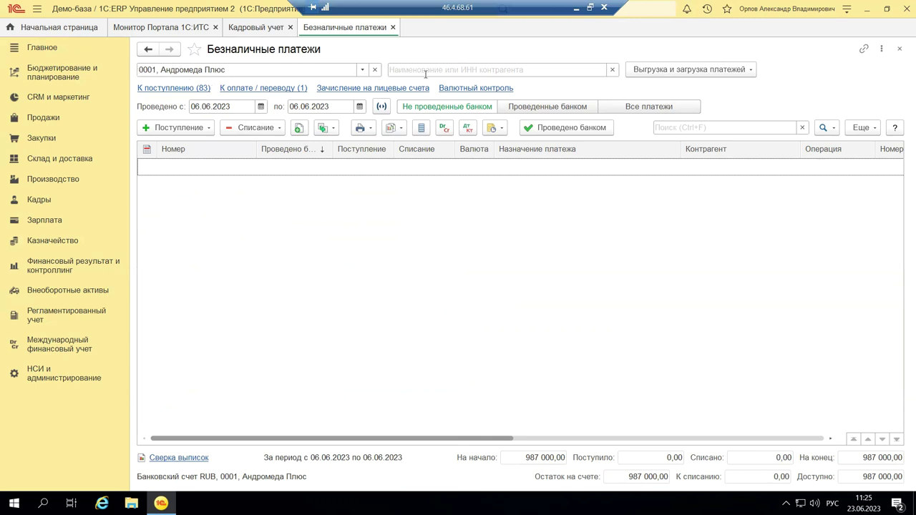
# Look through the bank accounts offered in Выгрузка платежей в банк, and return to the Безналичные платежи list.
pyautogui.click(655, 74)
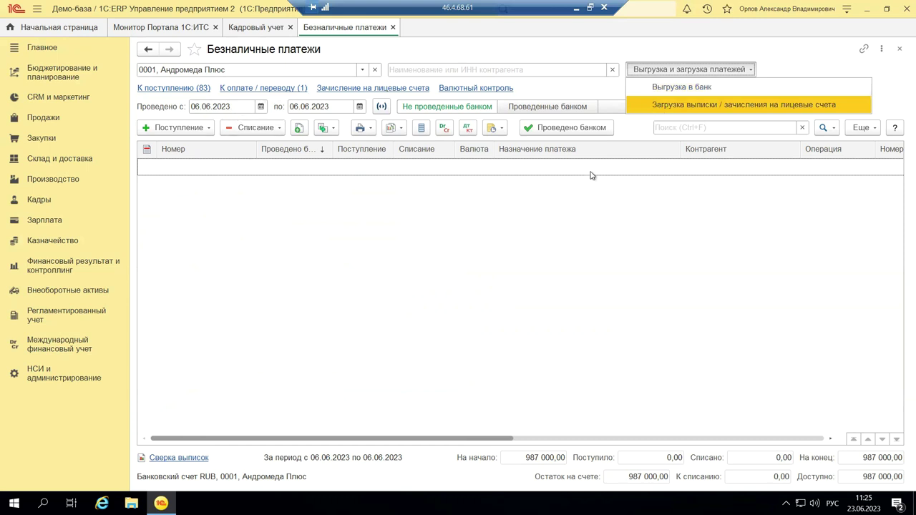
pyautogui.click(656, 86)
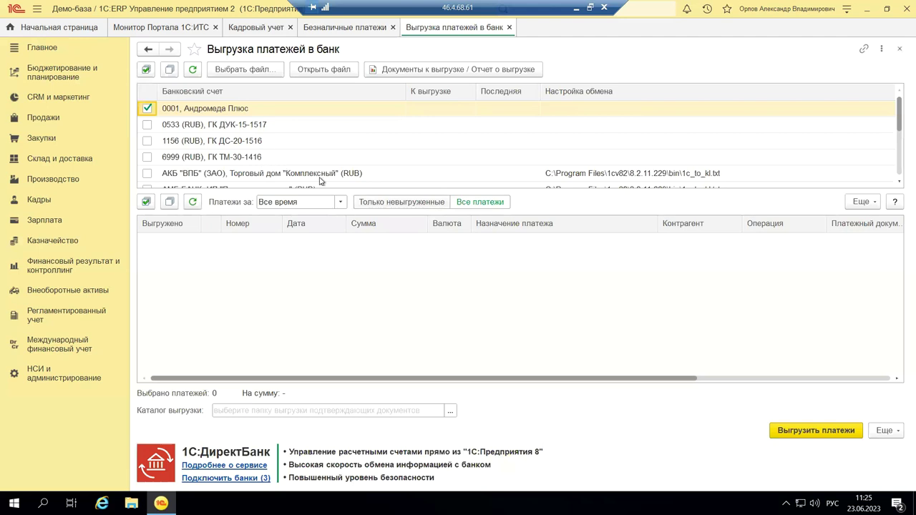
pyautogui.scroll(-3, 156, 175)
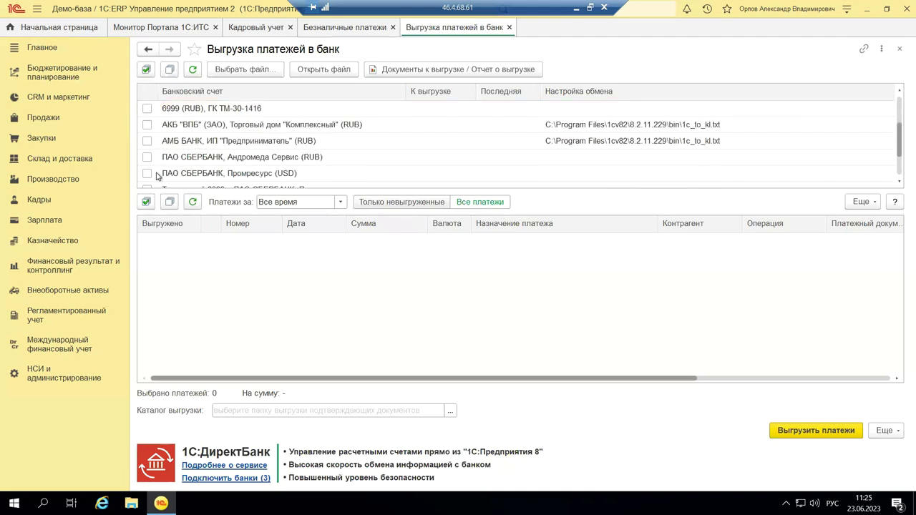
pyautogui.scroll(3, 169, 170)
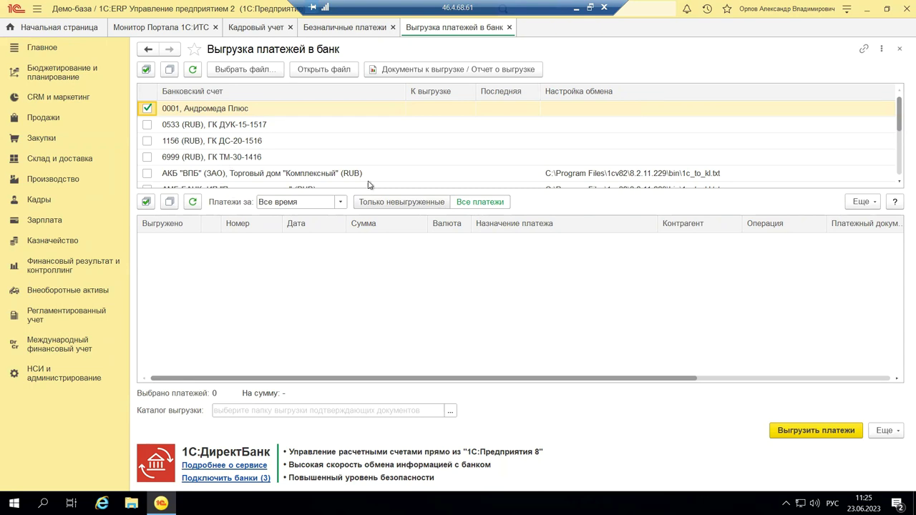
pyautogui.scroll(-2, 257, 173)
pyautogui.scroll(2, 257, 174)
pyautogui.click(192, 111)
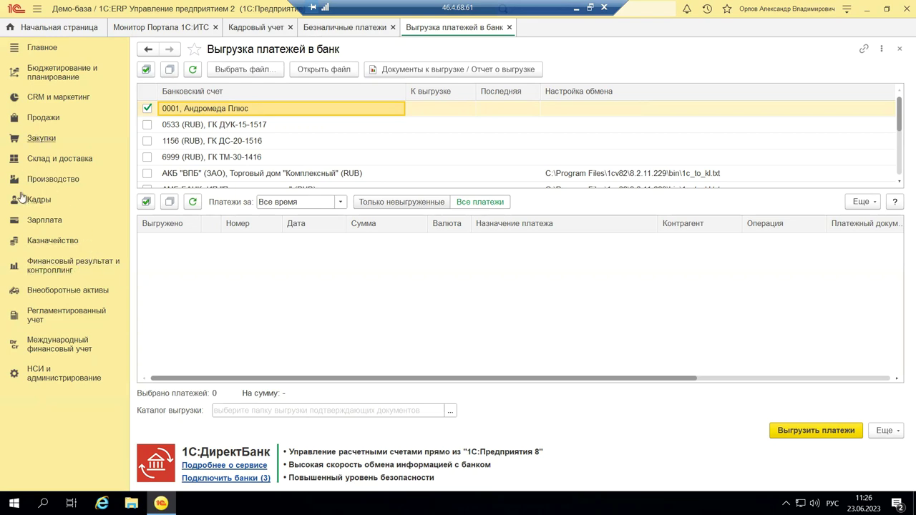
pyautogui.click(43, 240)
pyautogui.click(204, 264)
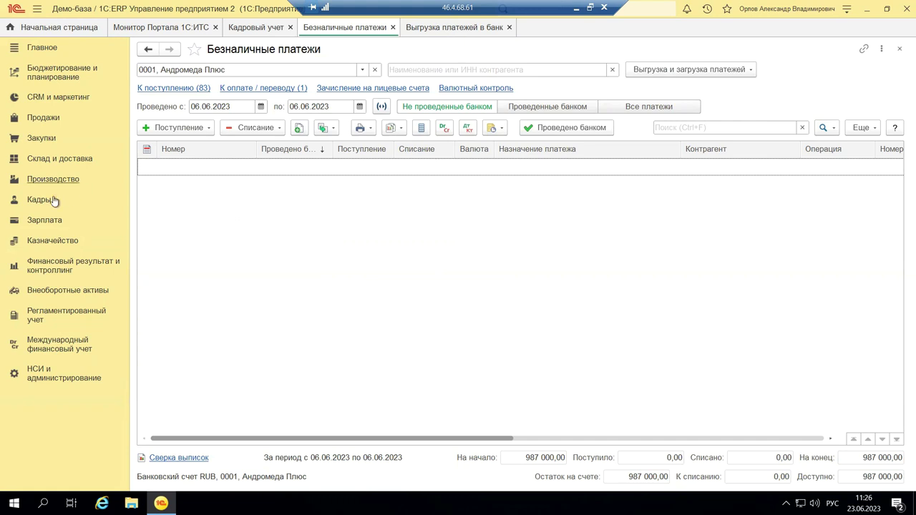
# Open the "ДС долгосрочный заем" contract from the treasury's Договоры кредитов и депозитов list.
pyautogui.click(38, 243)
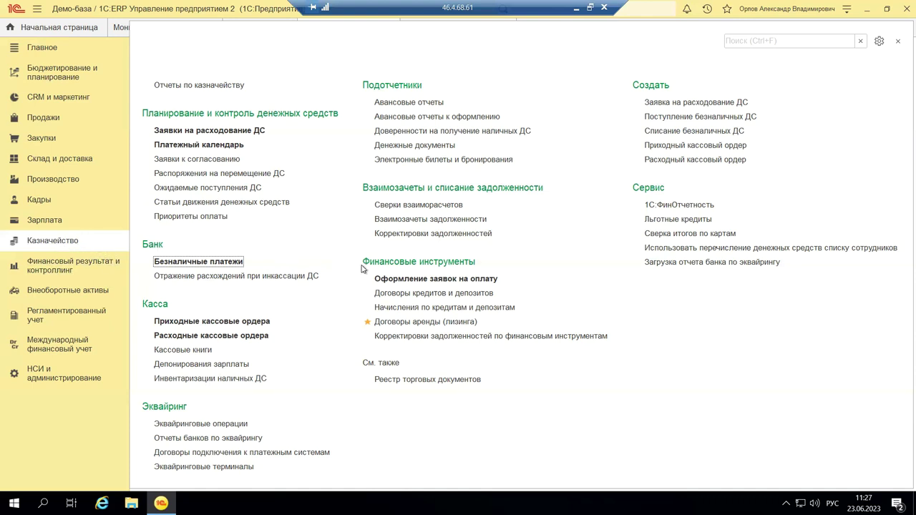
pyautogui.click(393, 295)
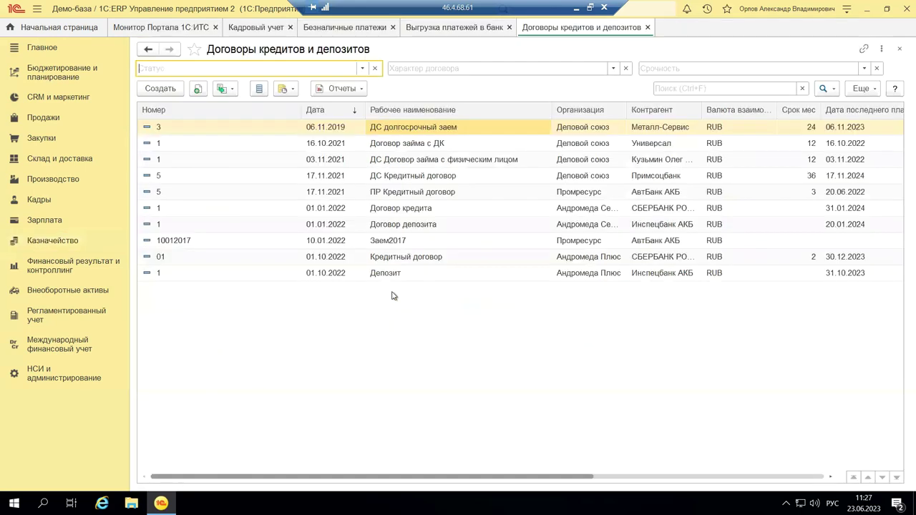
pyautogui.doubleClick(405, 129)
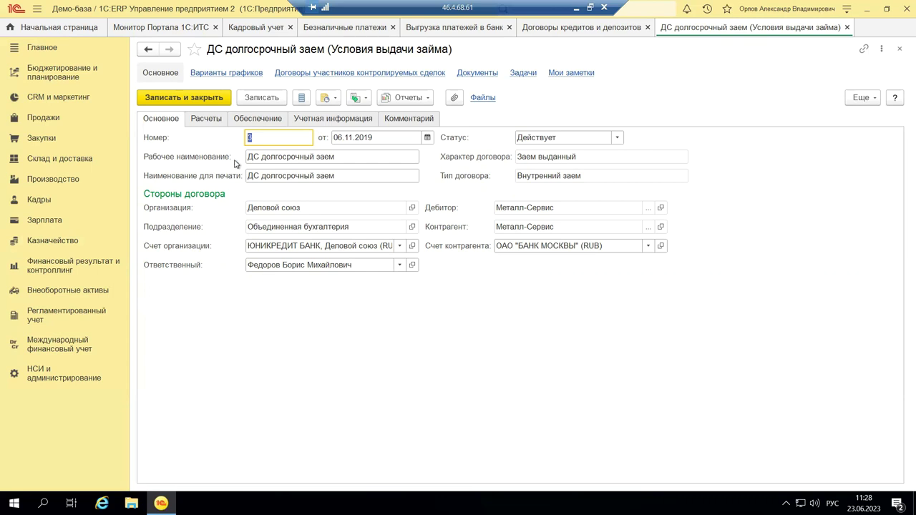
# Review the loan contract's print name, nature and type, along with its settlement terms and collateral details.
pyautogui.click(327, 174)
pyautogui.click(534, 154)
pyautogui.click(530, 174)
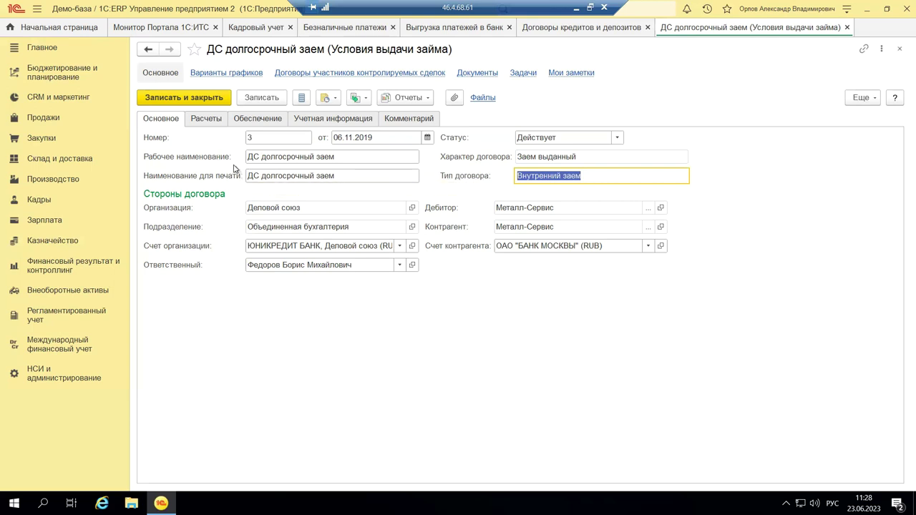
pyautogui.click(215, 120)
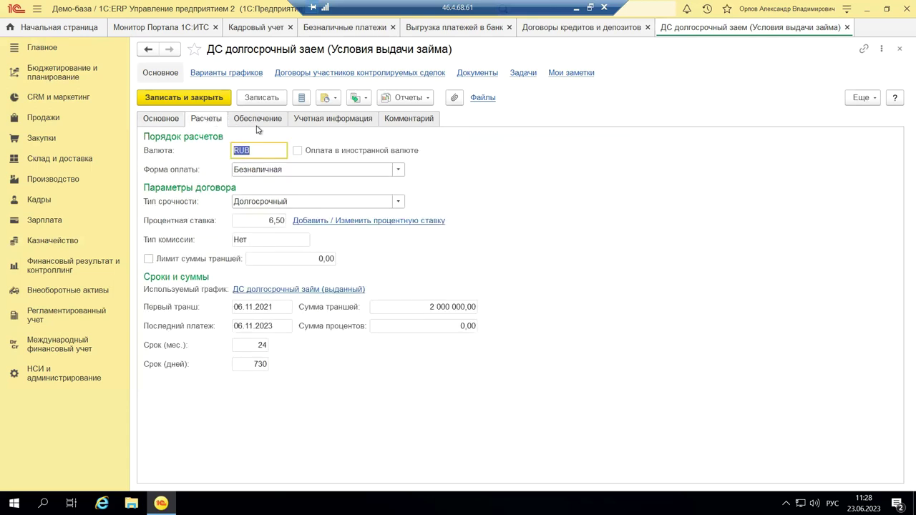
pyautogui.click(255, 120)
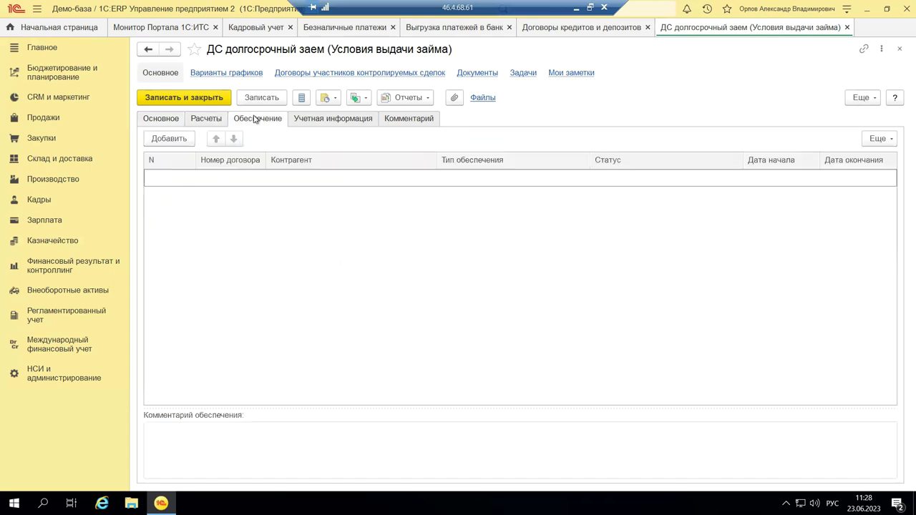
# Unlock the loan contract's attributes for editing with Разрешить редактирование реквизитов.
pyautogui.click(863, 98)
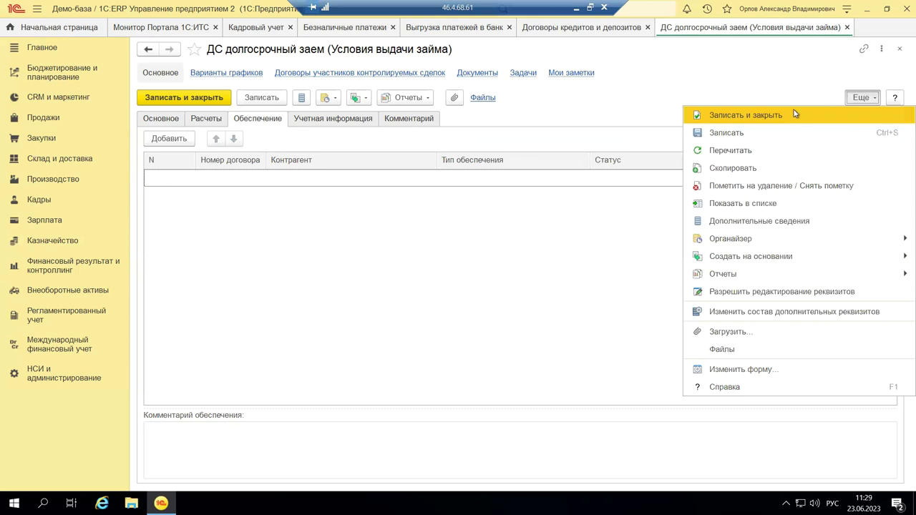
pyautogui.moveTo(744, 259)
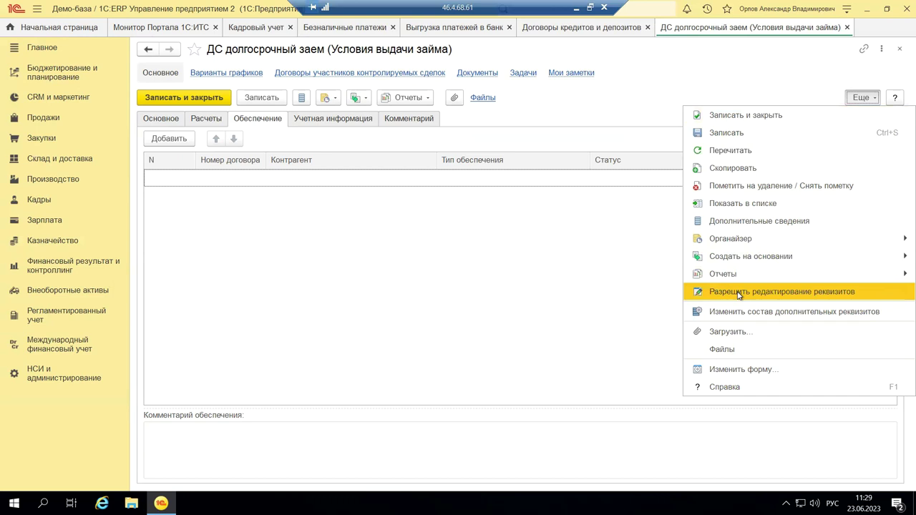
pyautogui.click(739, 293)
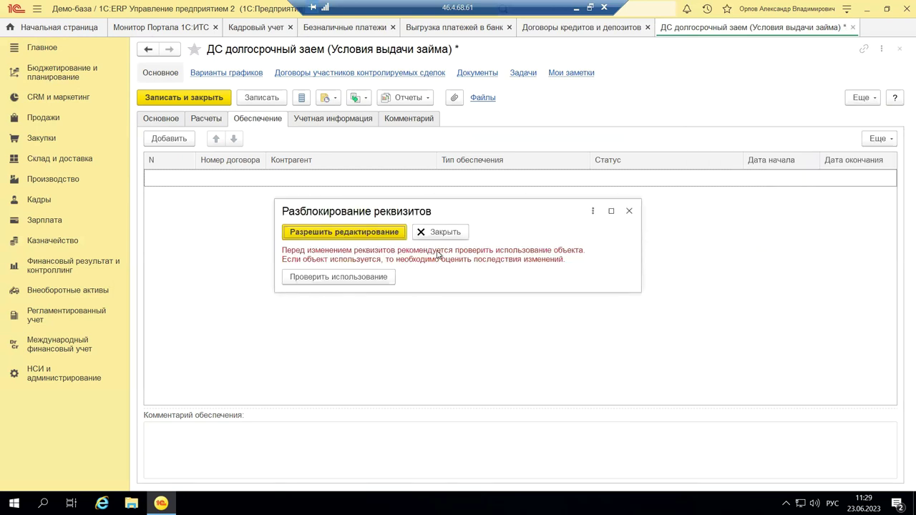
pyautogui.click(334, 232)
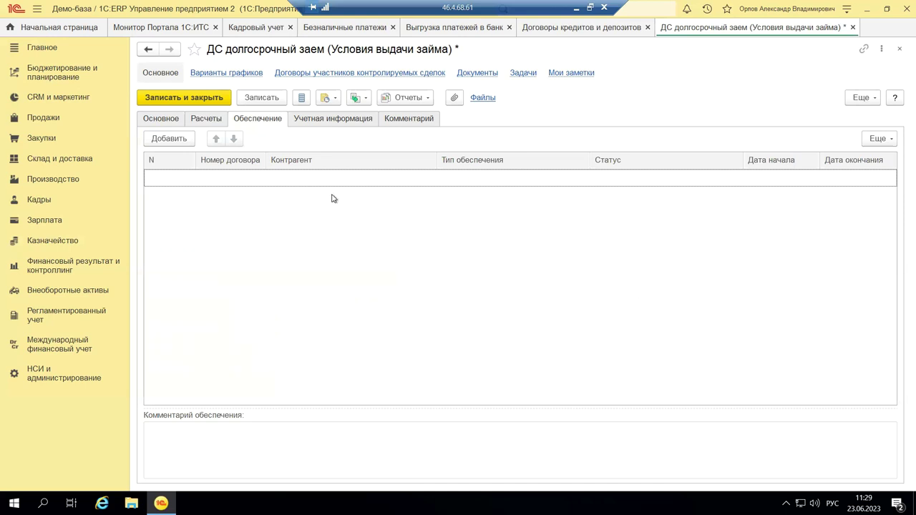
# Examine the options available for the contract's type, nature and status in its main details, leaving the current choices in place.
pyautogui.click(152, 119)
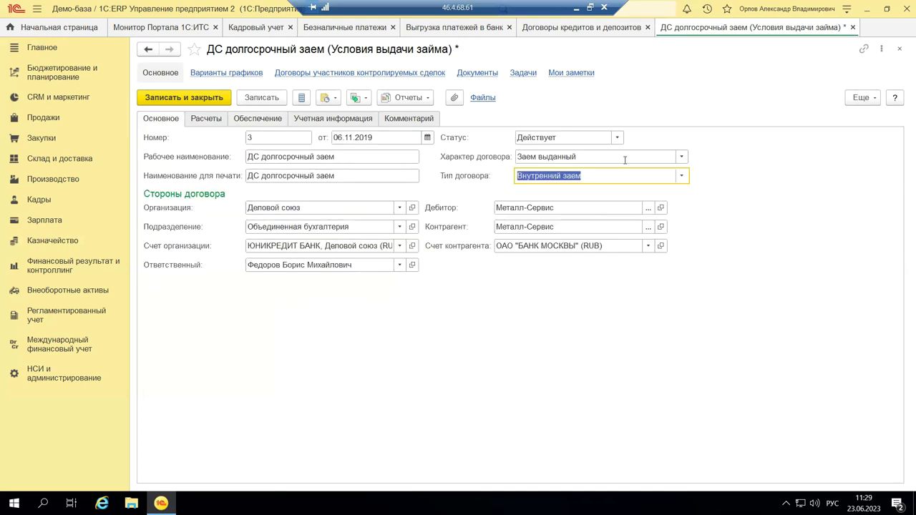
pyautogui.click(681, 178)
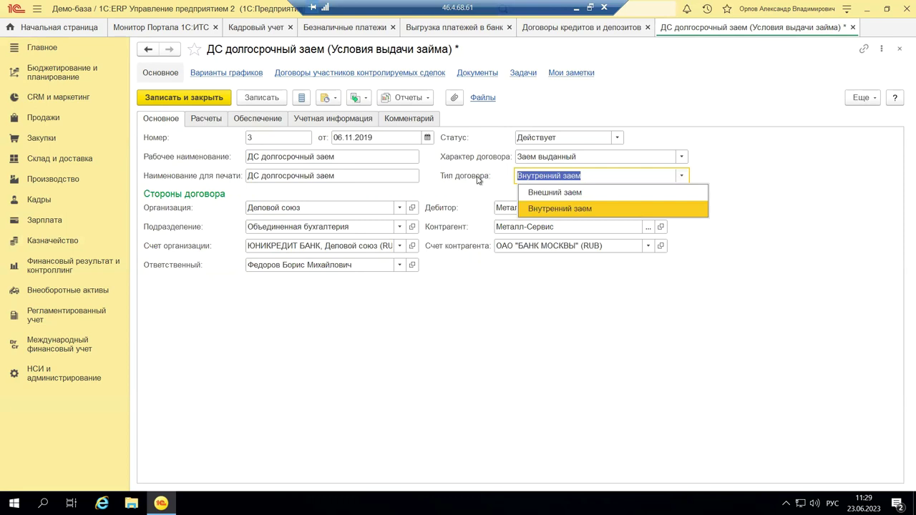
pyautogui.click(680, 158)
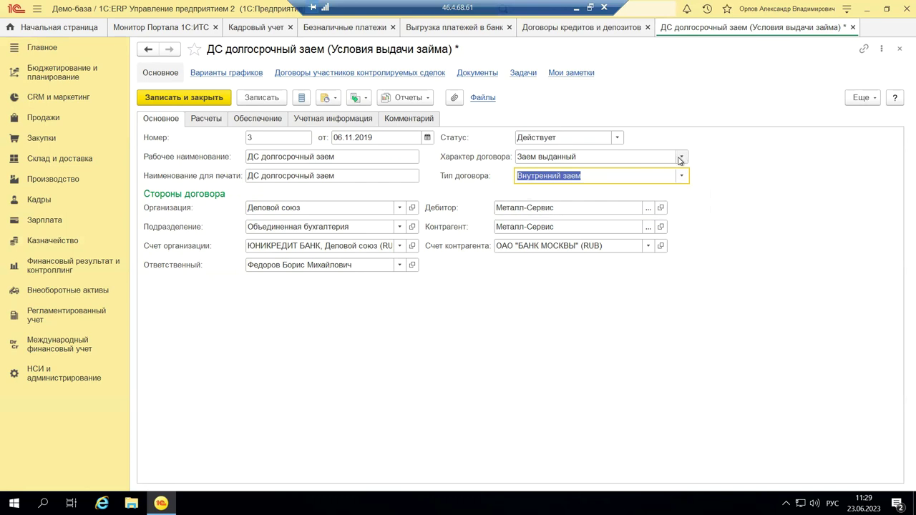
pyautogui.click(680, 158)
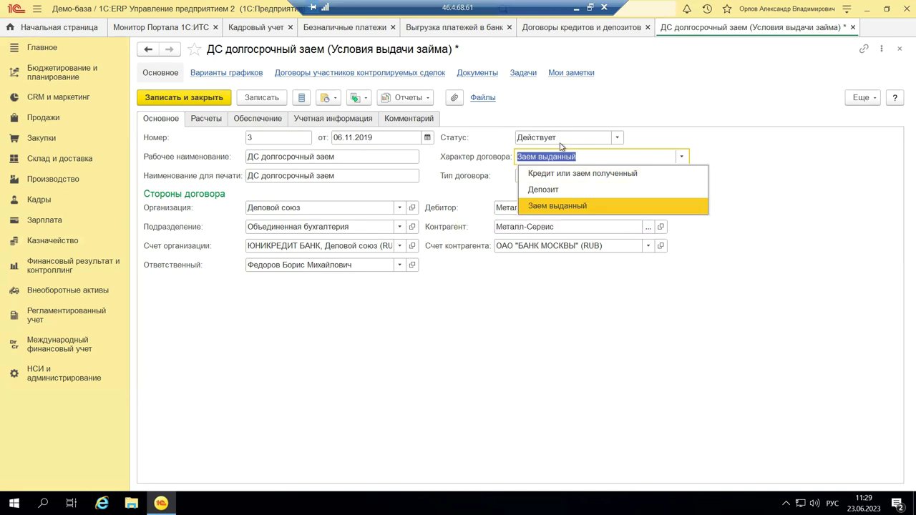
pyautogui.press('Escape')
pyautogui.click(616, 139)
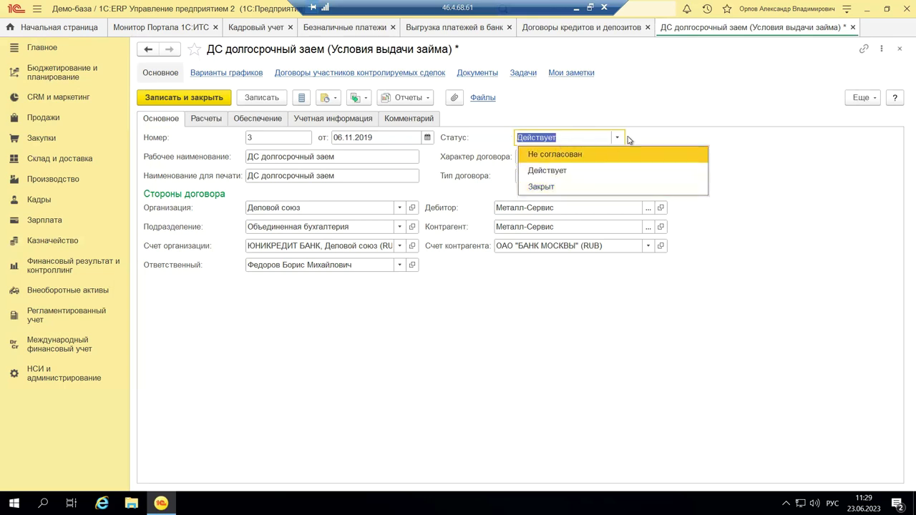
pyautogui.click(686, 139)
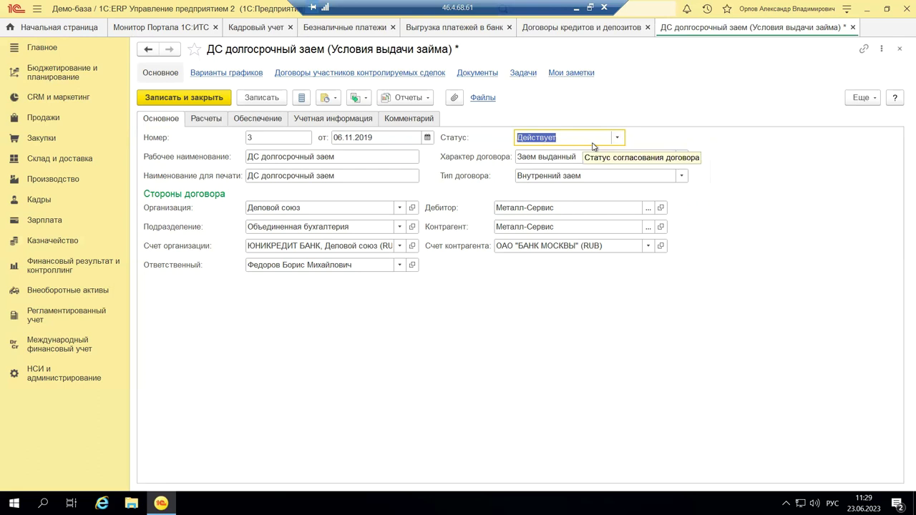
pyautogui.click(614, 141)
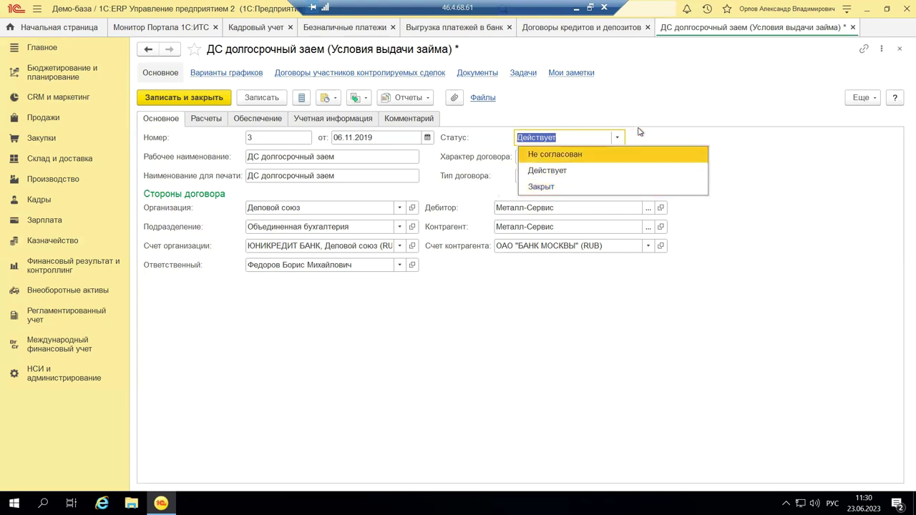
pyautogui.click(663, 116)
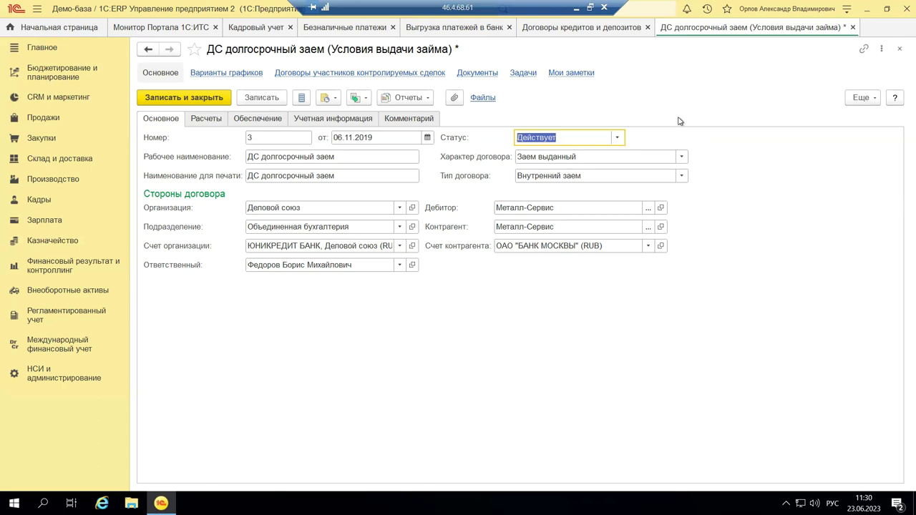
pyautogui.click(858, 98)
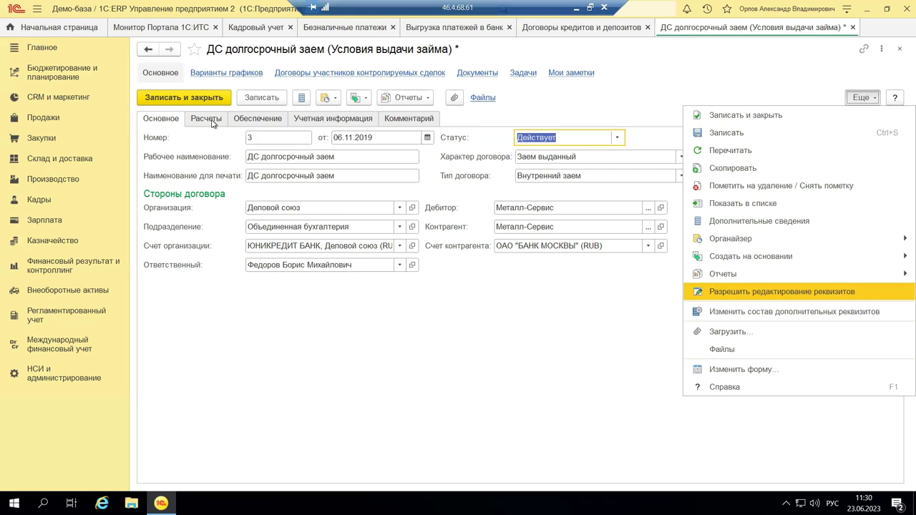
pyautogui.click(417, 323)
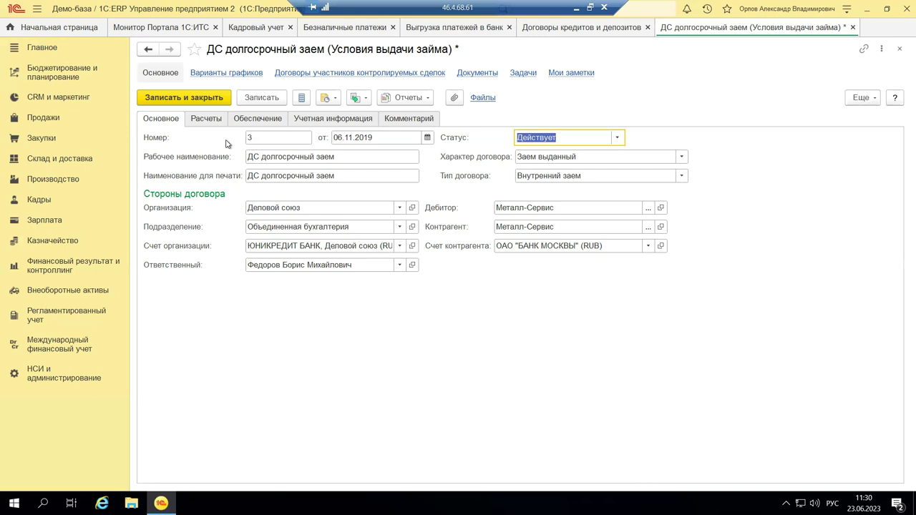
# Set the currency in the loan contract's settlement terms to USD.
pyautogui.click(199, 120)
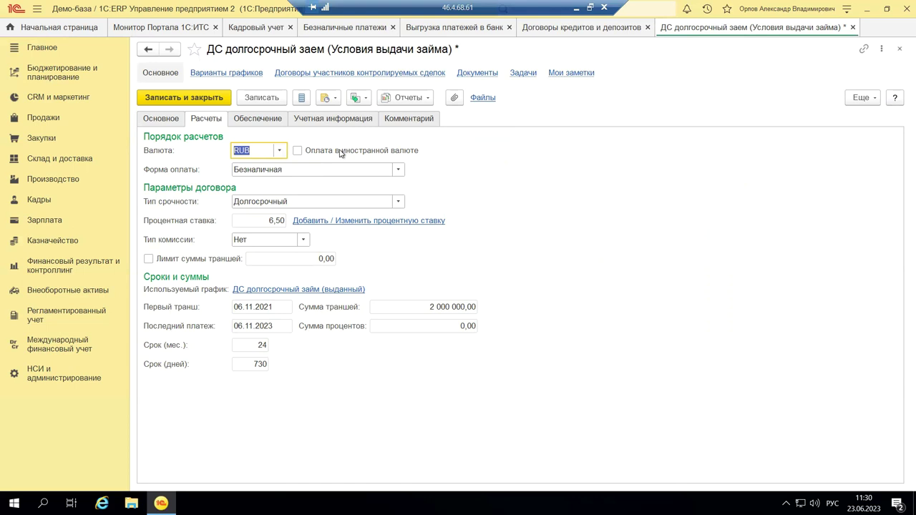
pyautogui.click(280, 151)
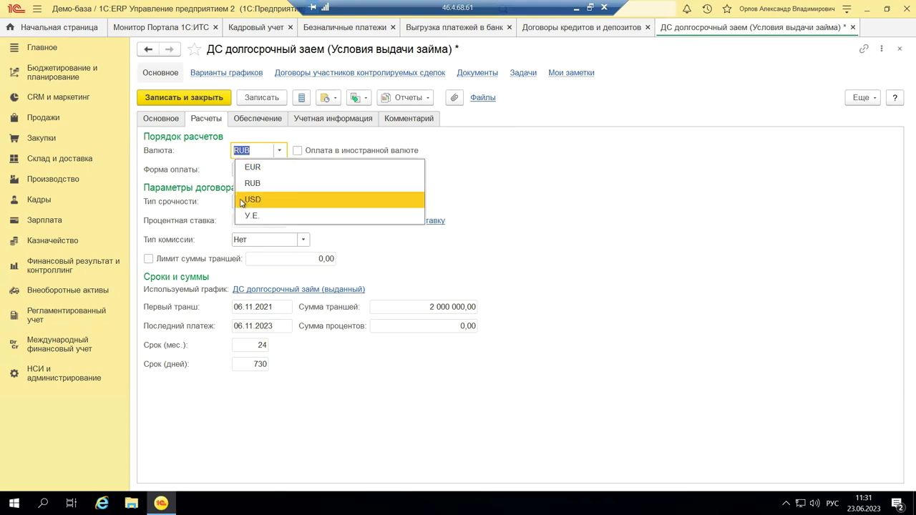
pyautogui.click(252, 200)
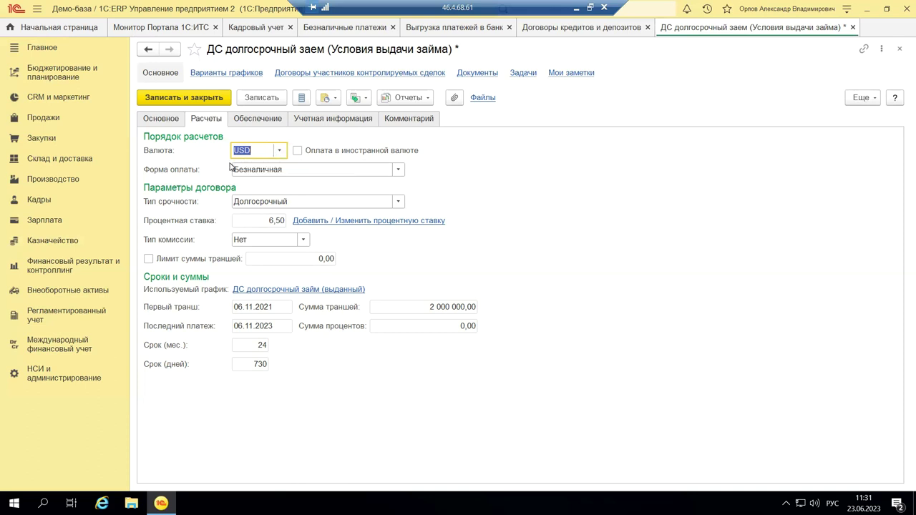
# Try out the Оплата в иностранной валюте option in the loan contract's settlement terms.
pyautogui.click(296, 151)
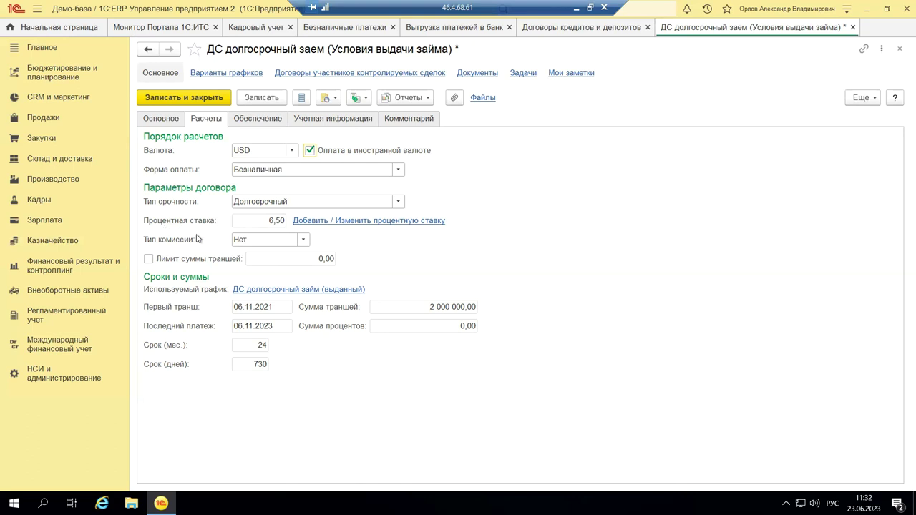
pyautogui.click(309, 151)
# Review the tranches, payments and accruals in the loan's used schedule, and save and close it, ignoring the difference in totals.
pyautogui.click(242, 290)
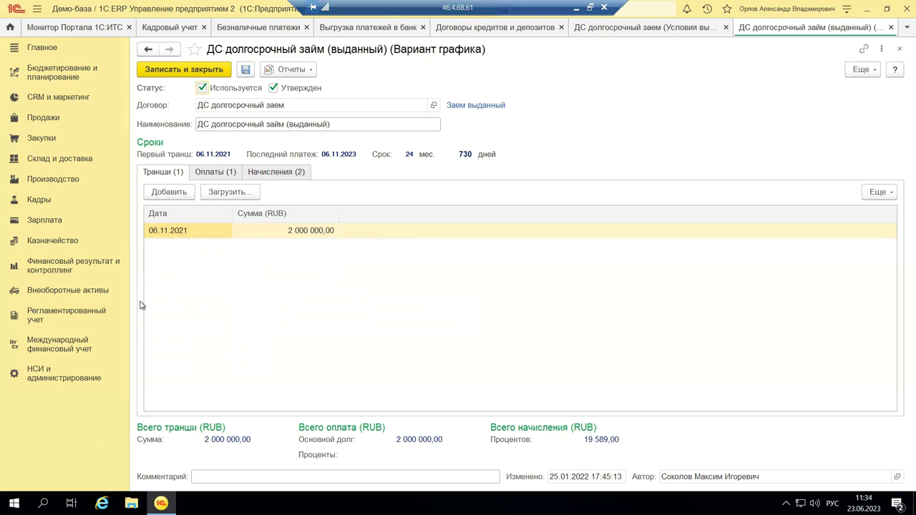
pyautogui.click(171, 236)
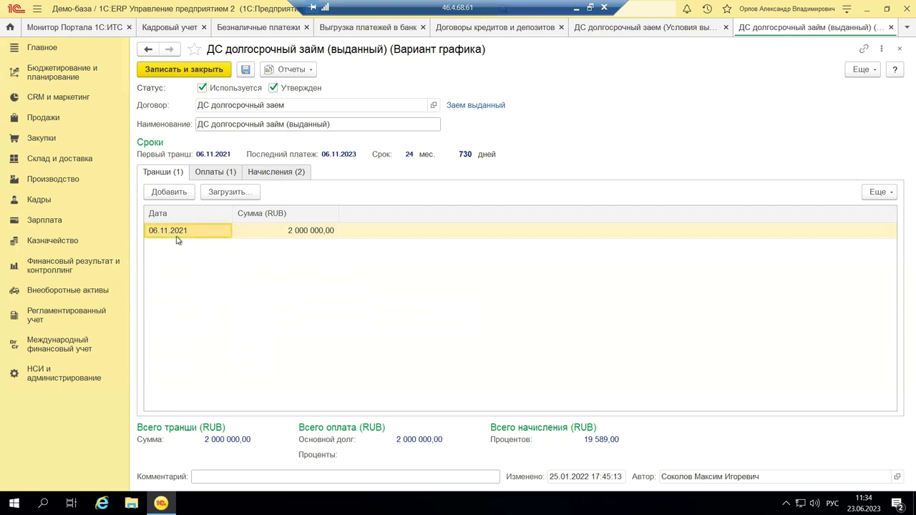
pyautogui.click(271, 230)
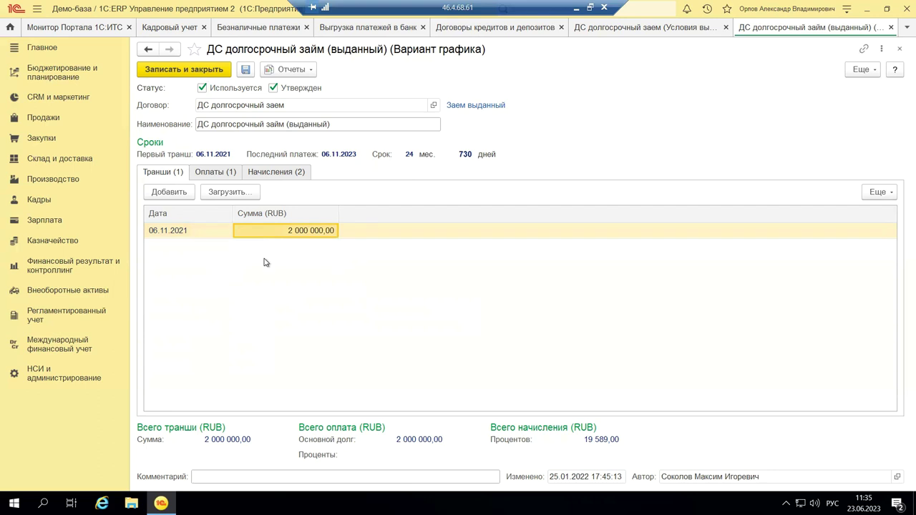
pyautogui.click(227, 176)
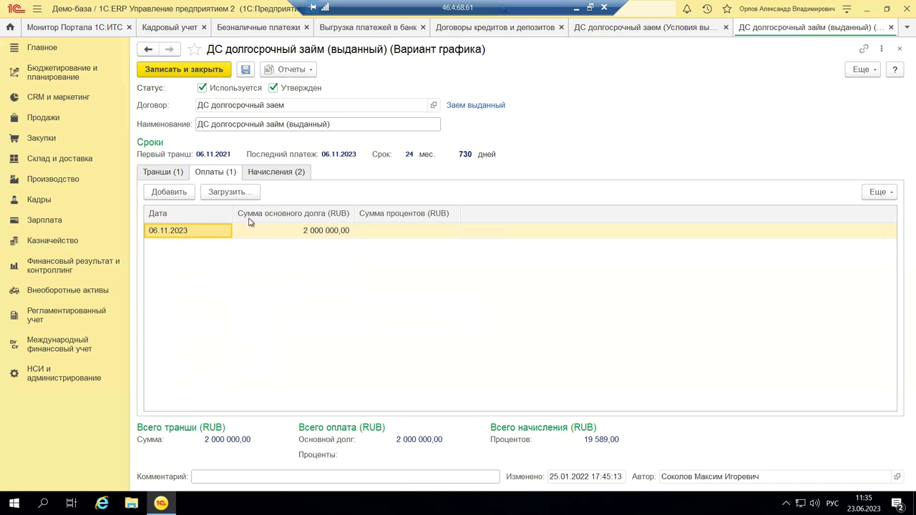
pyautogui.click(260, 174)
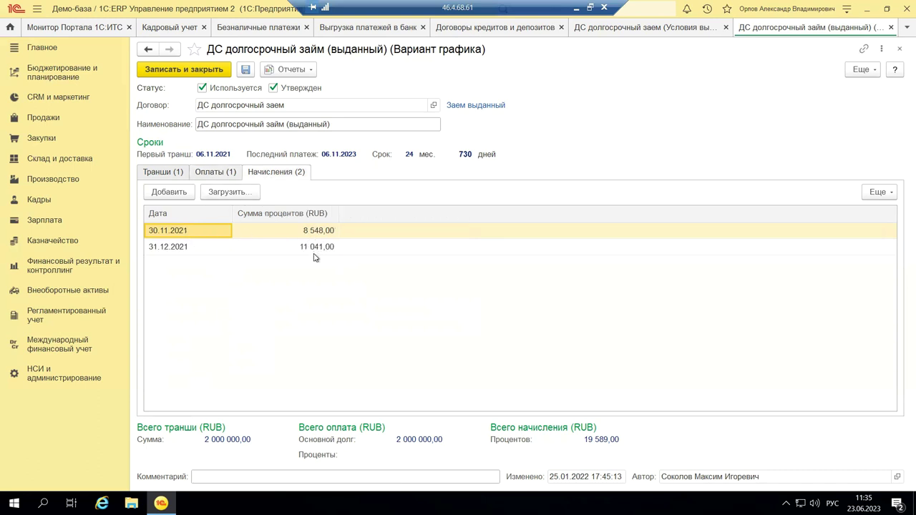
pyautogui.click(217, 176)
pyautogui.click(169, 176)
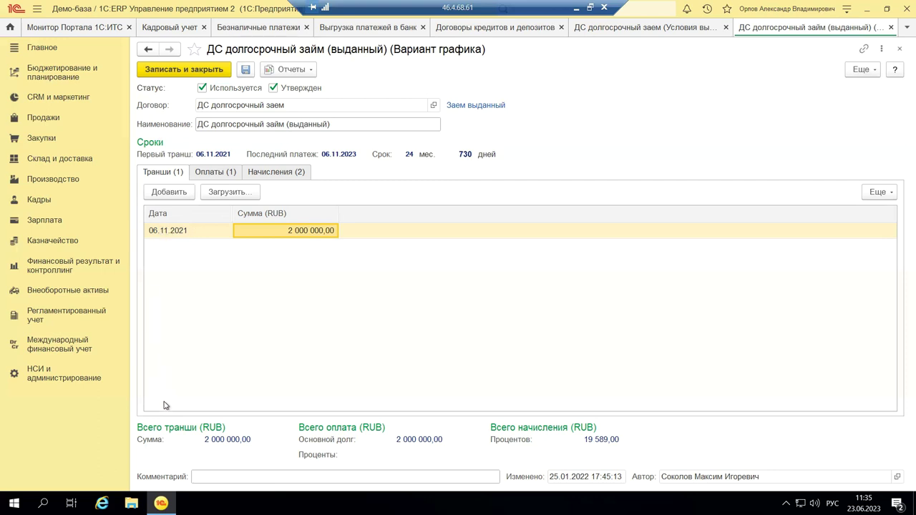
pyautogui.click(182, 71)
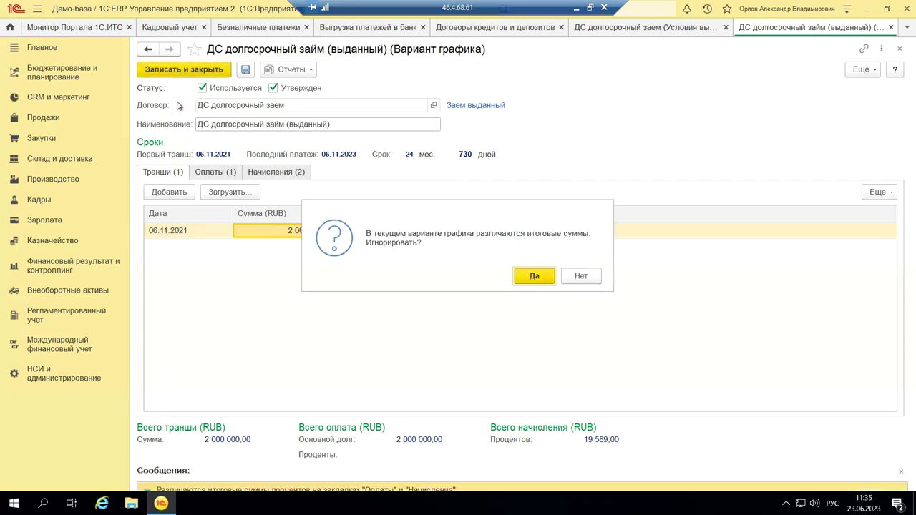
pyautogui.click(533, 276)
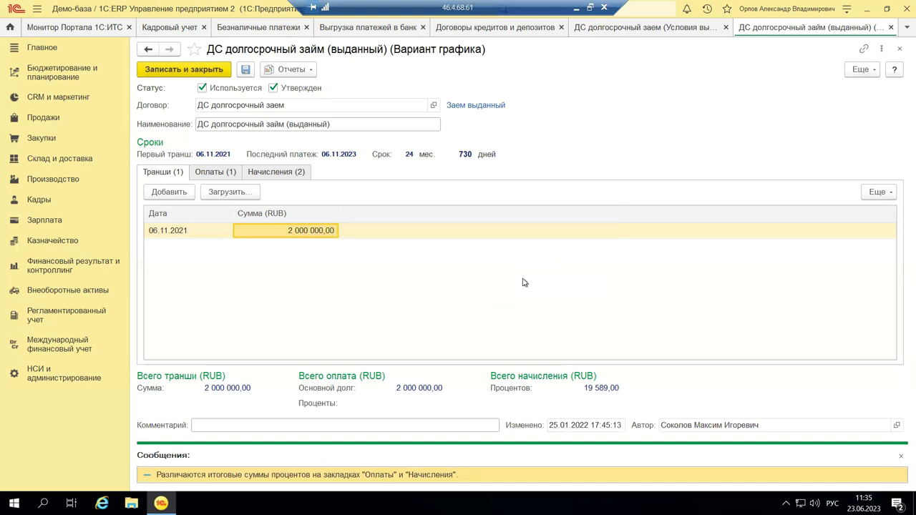
# Try adding a collateral row to the loan contract's Обеспечение details.
pyautogui.click(254, 119)
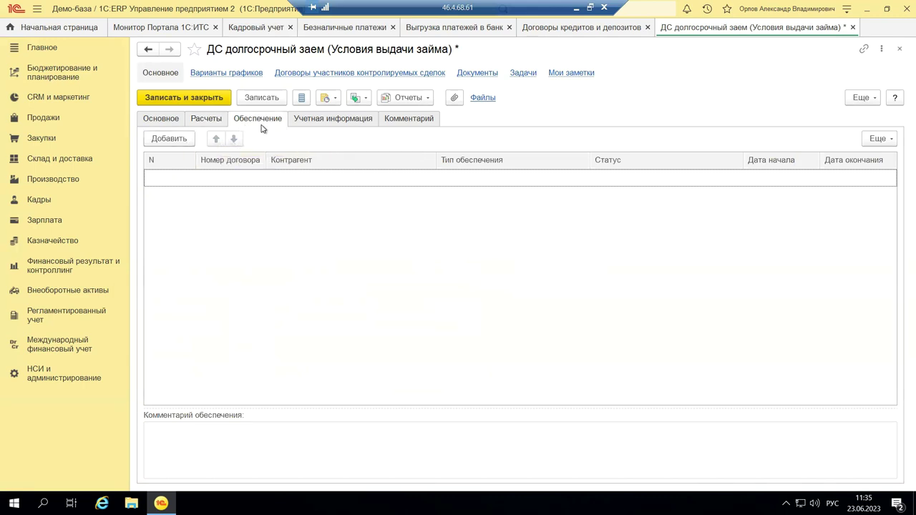
pyautogui.click(170, 139)
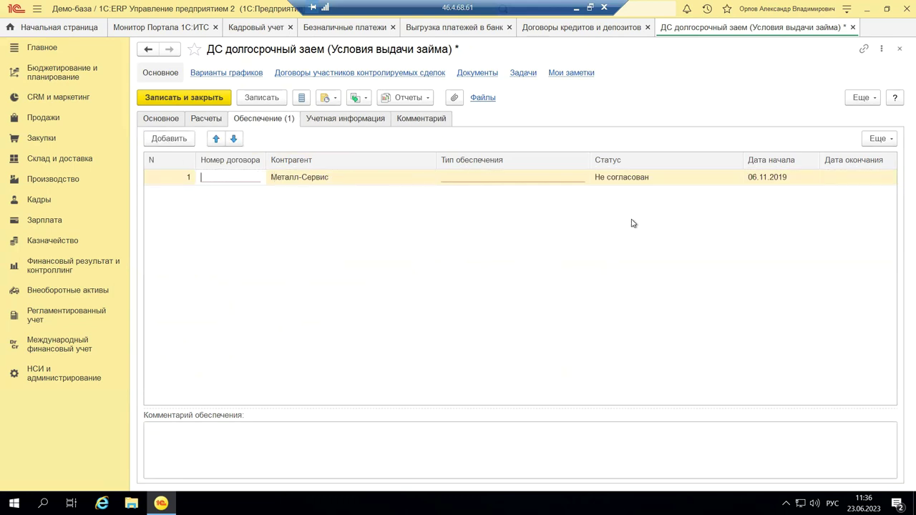
pyautogui.press('Escape')
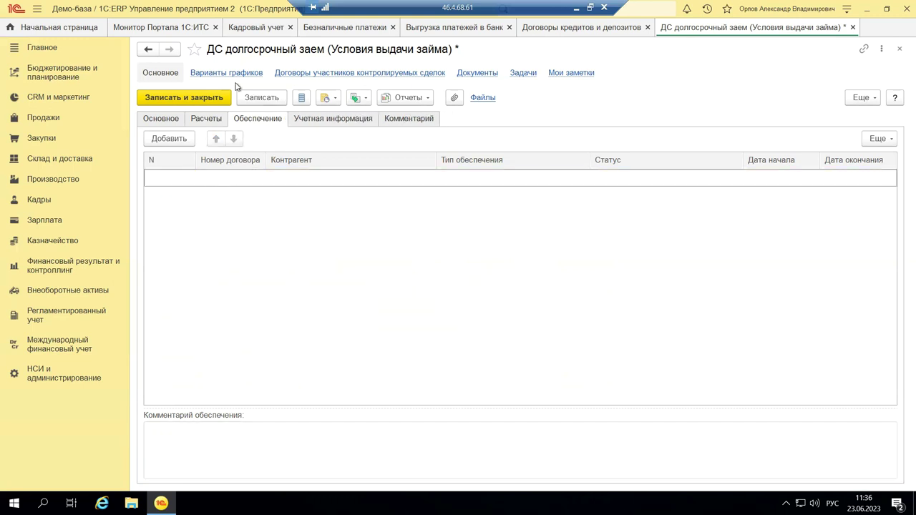
# Examine the bank accounts available for Счет процентов in the loan contract's accounting information, without choosing one.
pyautogui.click(306, 120)
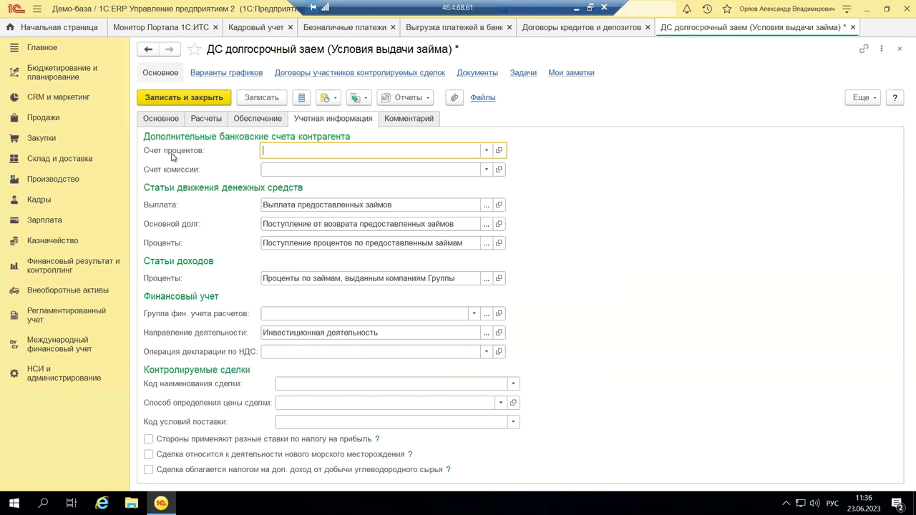
pyautogui.click(486, 152)
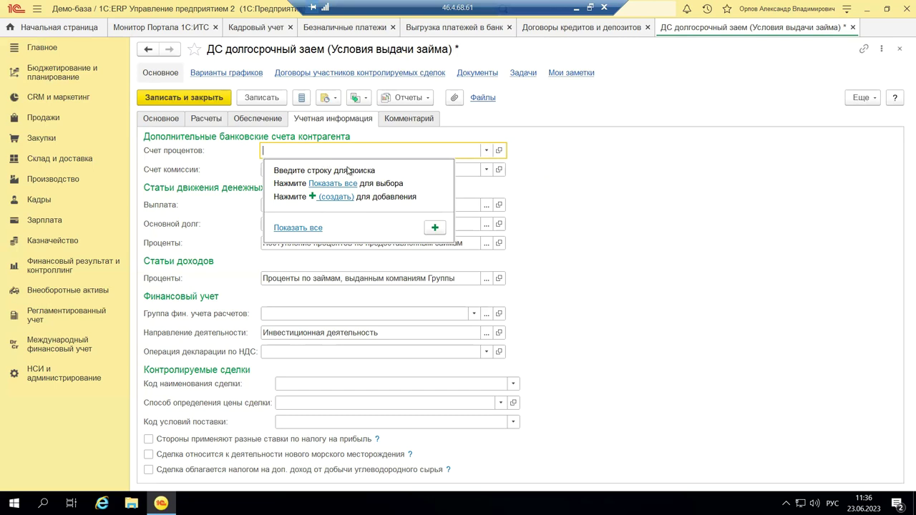
pyautogui.click(331, 184)
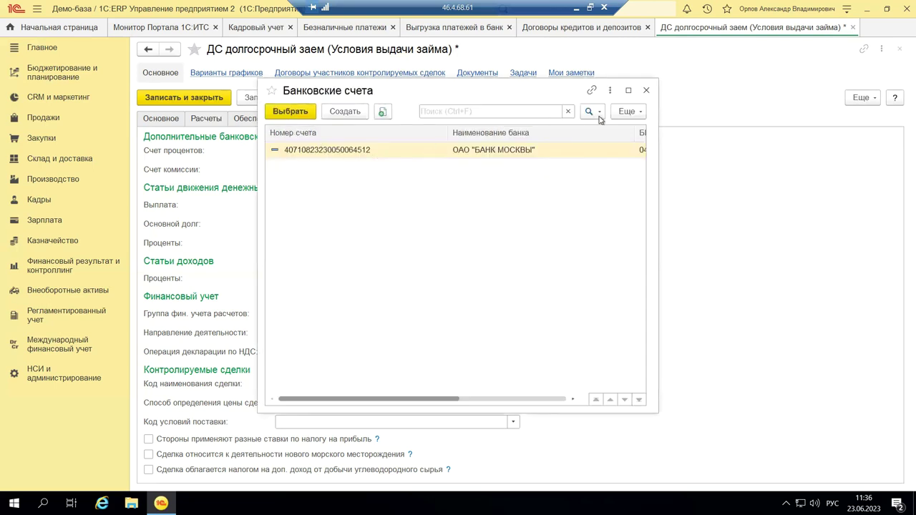
pyautogui.click(647, 91)
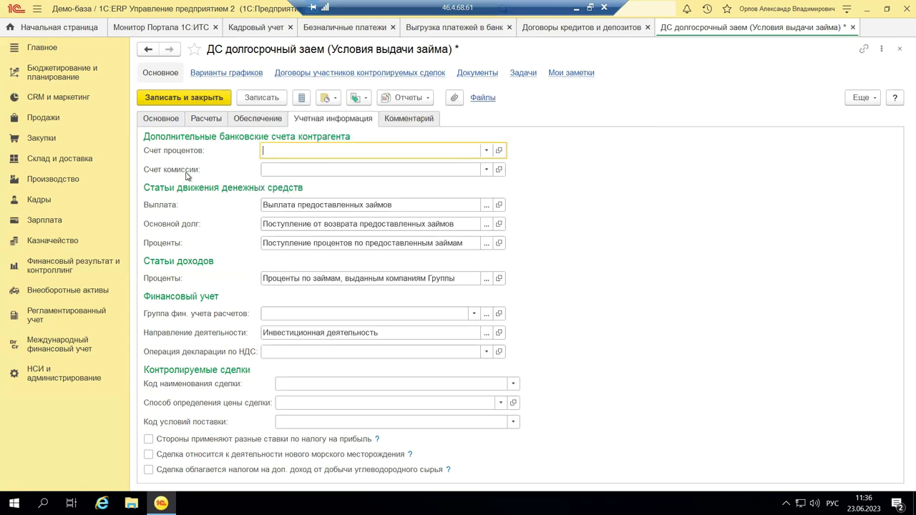
# Examine the loan contract's cash flow items for payout, principal and interest, leaving the current choices in place.
pyautogui.moveTo(186, 176)
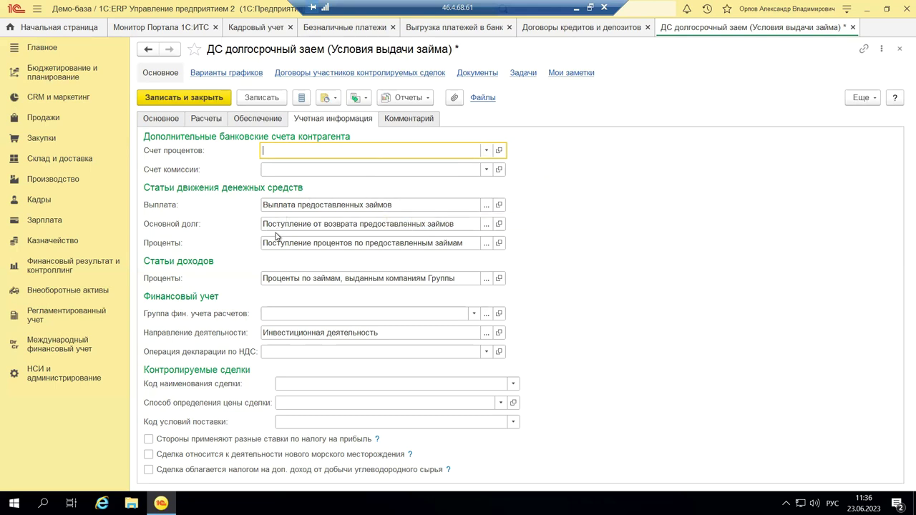
pyautogui.click(486, 208)
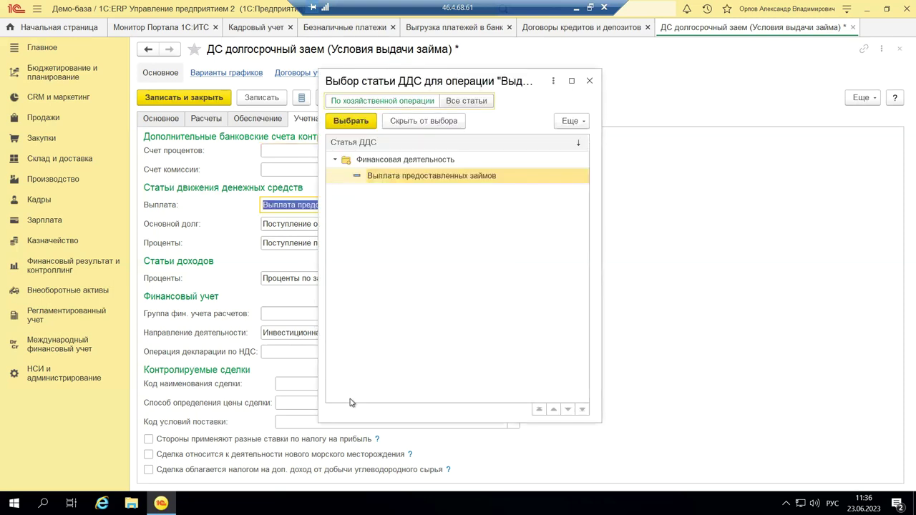
pyautogui.click(589, 81)
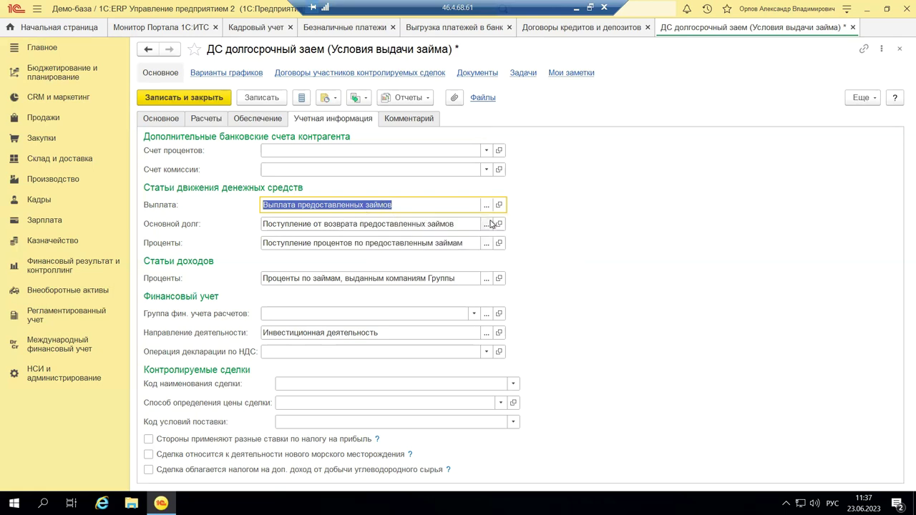
pyautogui.click(338, 222)
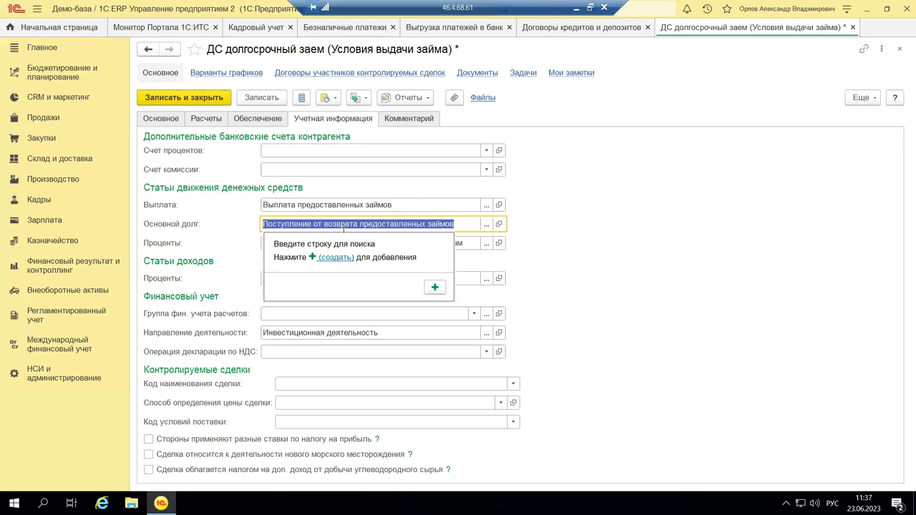
pyautogui.click(241, 252)
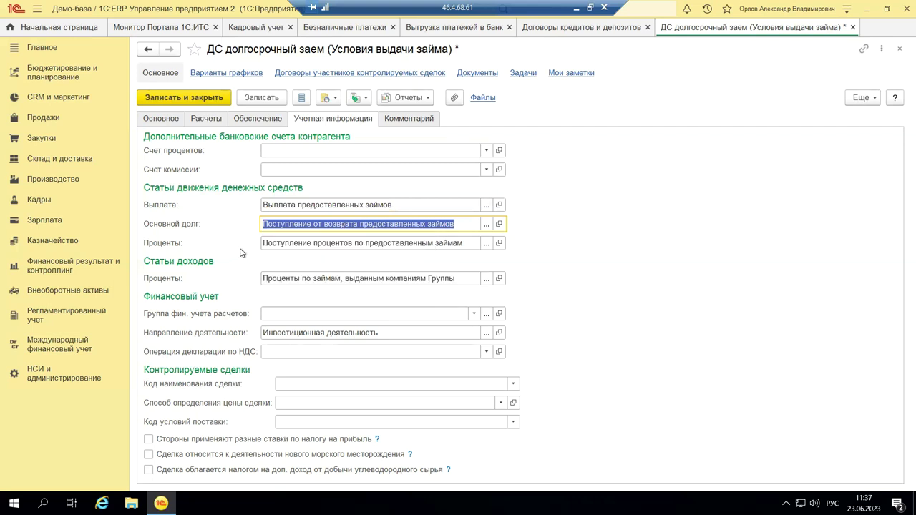
pyautogui.click(269, 245)
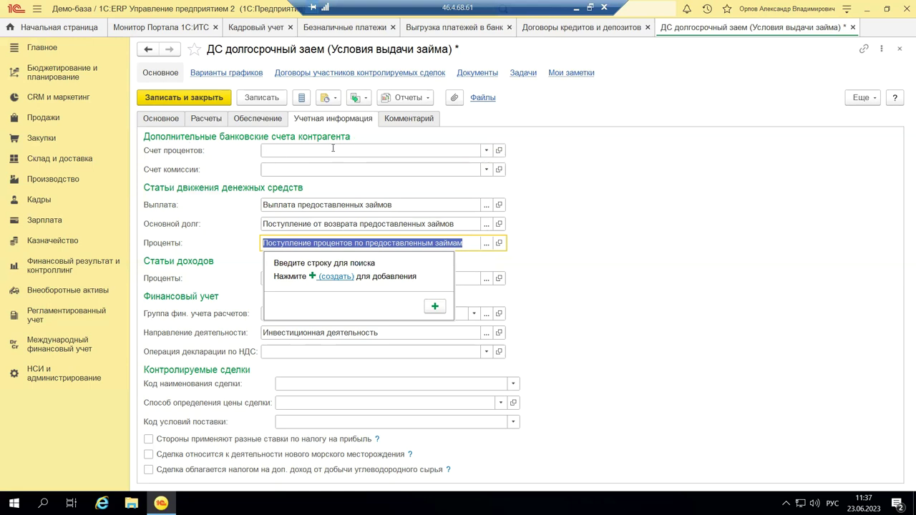
pyautogui.press('Escape')
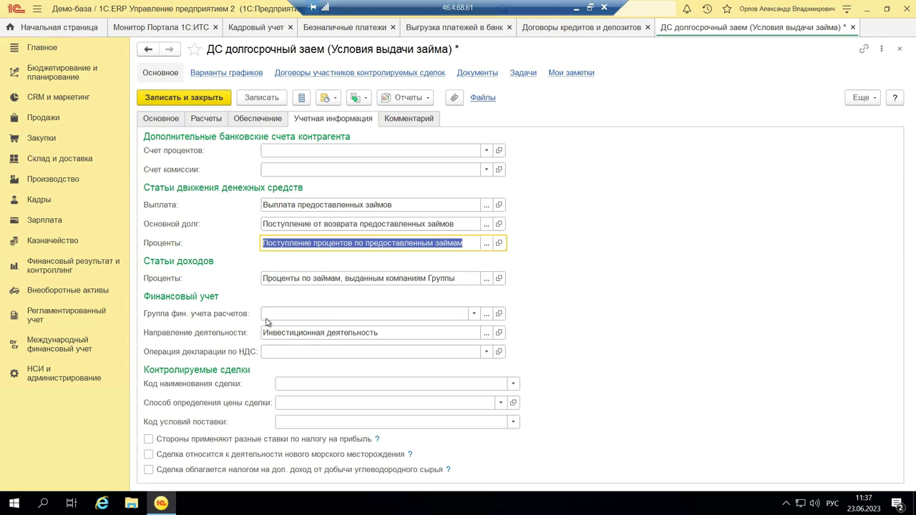
# Examine the financial accounting groups available for the loan contract's settlements, without assigning one.
pyautogui.click(191, 317)
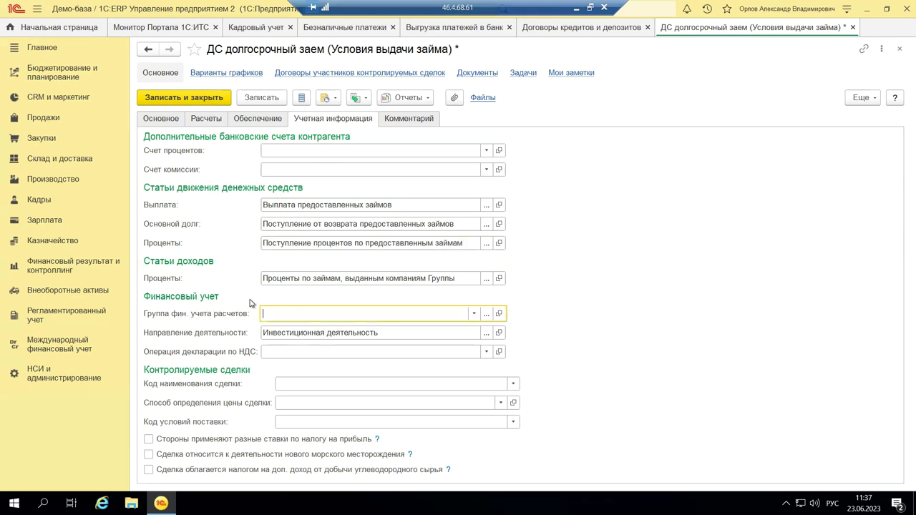
pyautogui.click(472, 315)
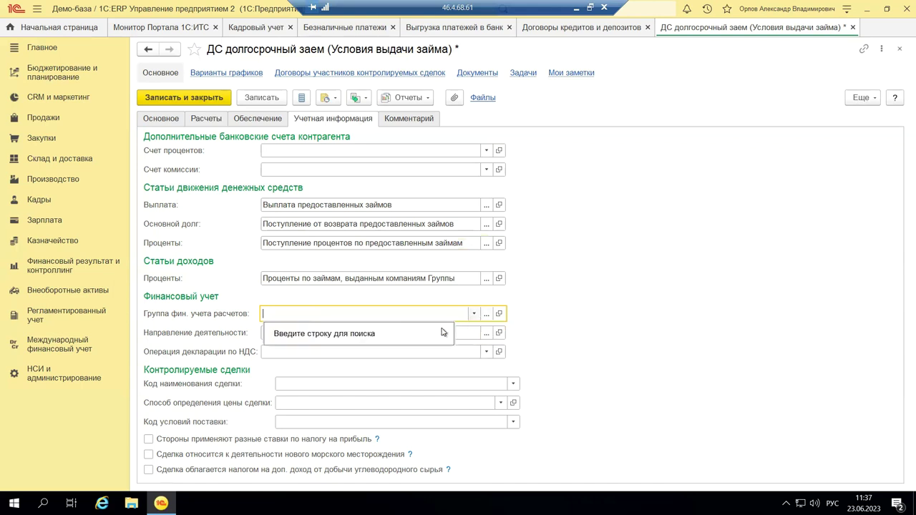
pyautogui.click(484, 315)
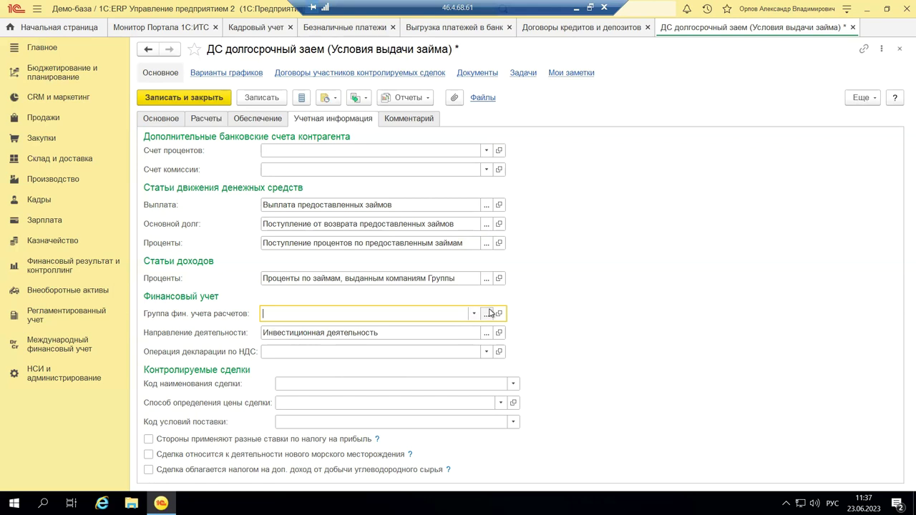
pyautogui.click(488, 313)
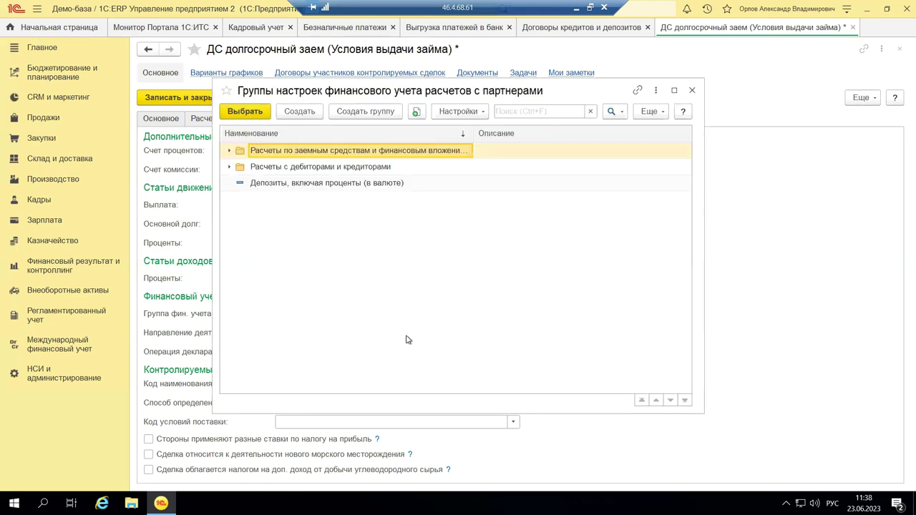
pyautogui.click(285, 187)
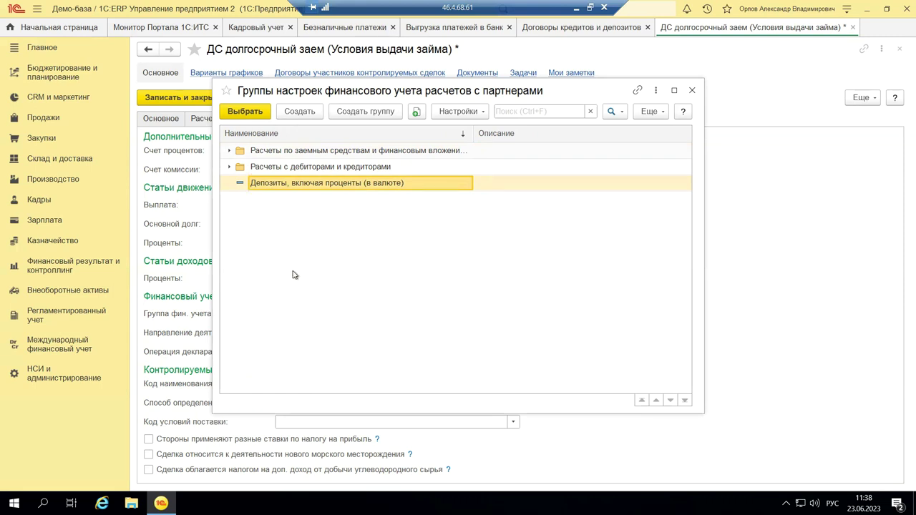
pyautogui.click(697, 93)
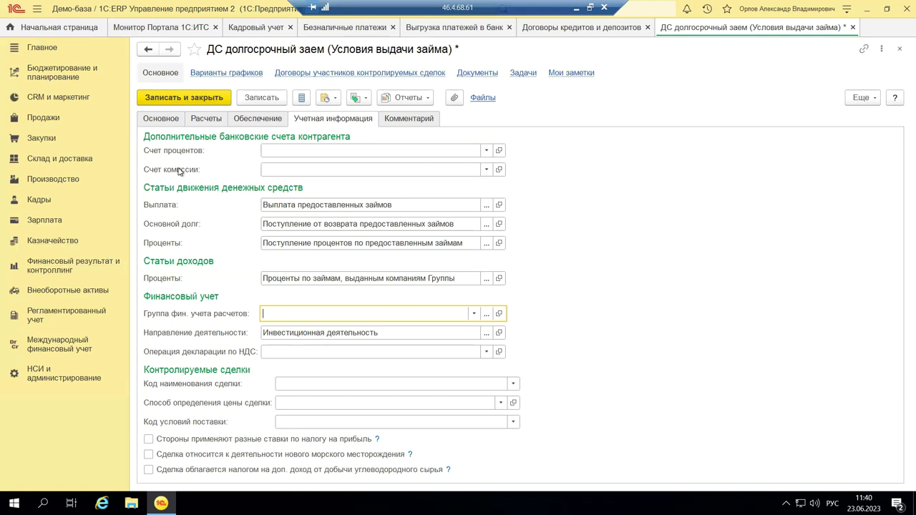
# Check the loan contract's comment and close the contract without saving the changes.
pyautogui.click(401, 120)
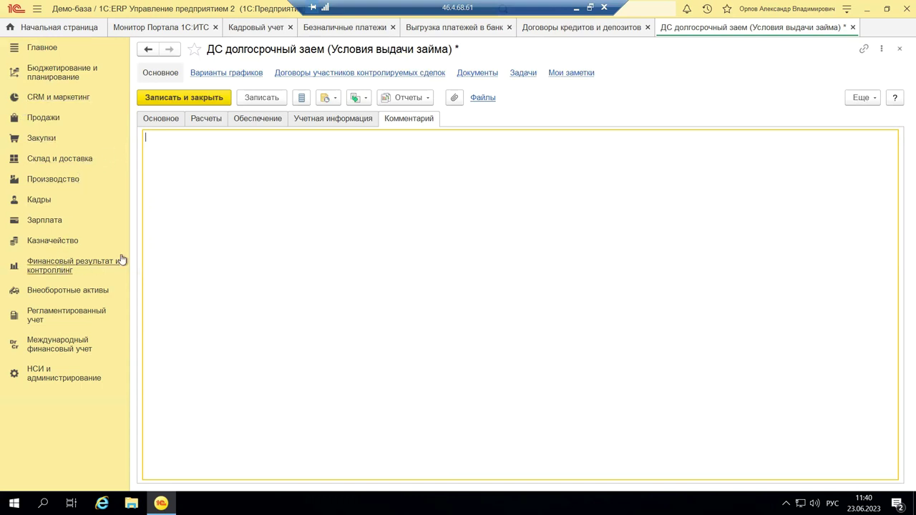
pyautogui.click(899, 51)
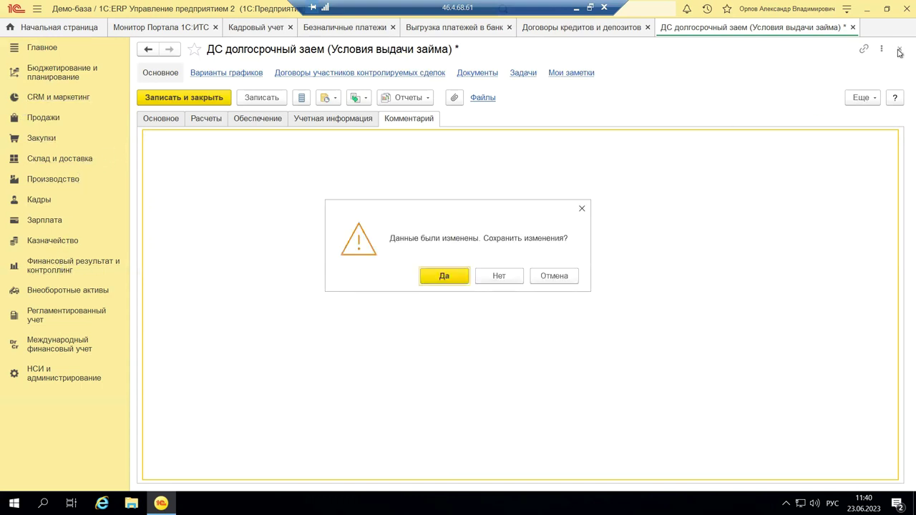
pyautogui.click(498, 276)
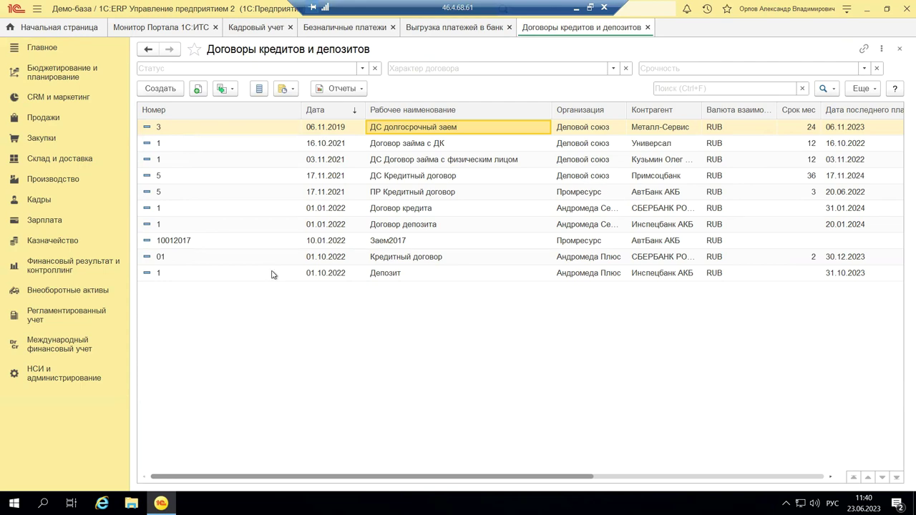
# Open lease contract No. 5, Аренда по ФСБУ 25/2018 досрочное прекращение договора, from the treasury's list of Договоры аренды (лизинга).
pyautogui.click(54, 242)
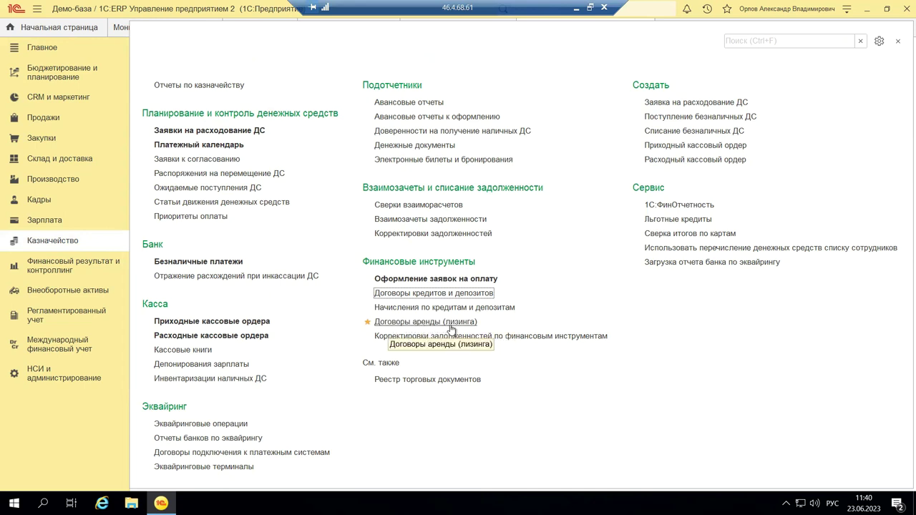
pyautogui.click(421, 323)
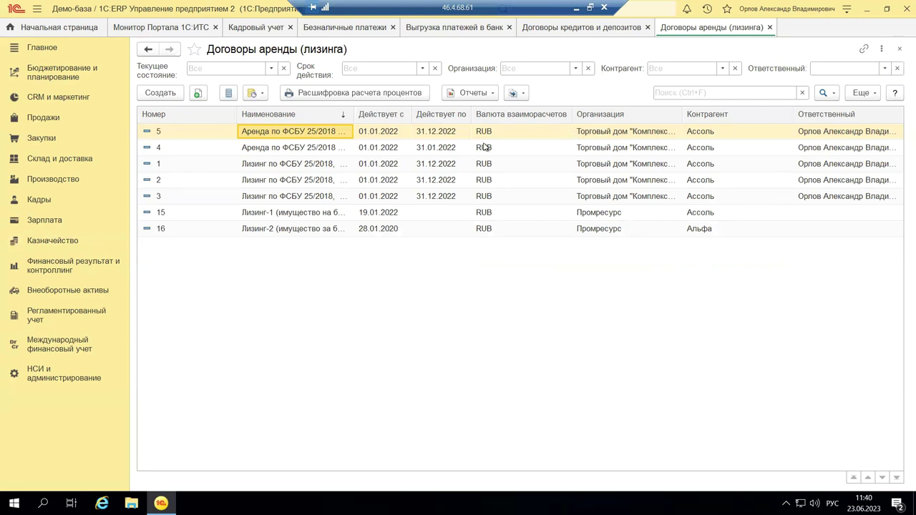
pyautogui.doubleClick(455, 129)
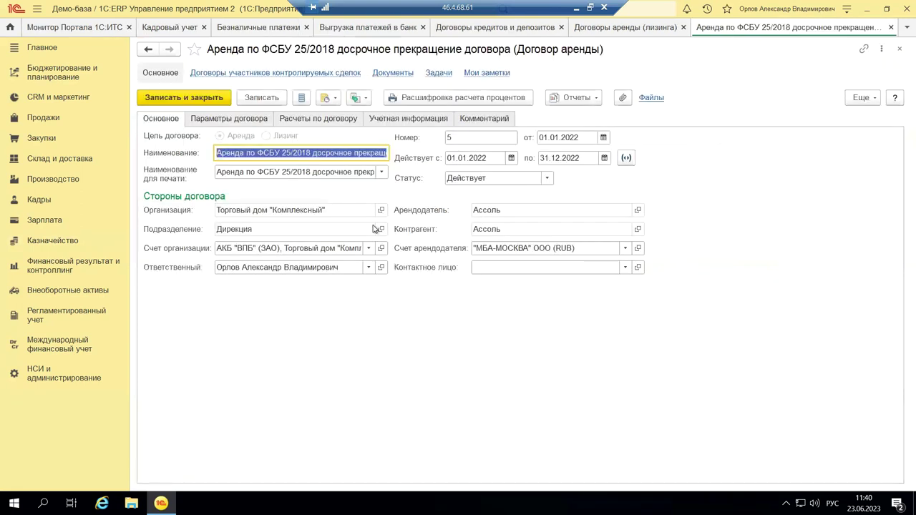
# Review the lease contract's parameters, settlement amounts, payment schedule and discounting data, and its accounting information.
pyautogui.click(226, 121)
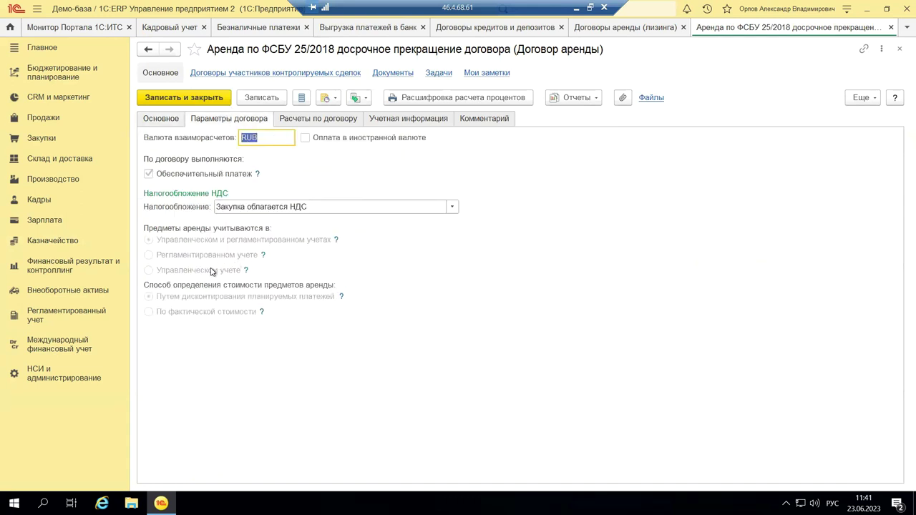
pyautogui.click(323, 123)
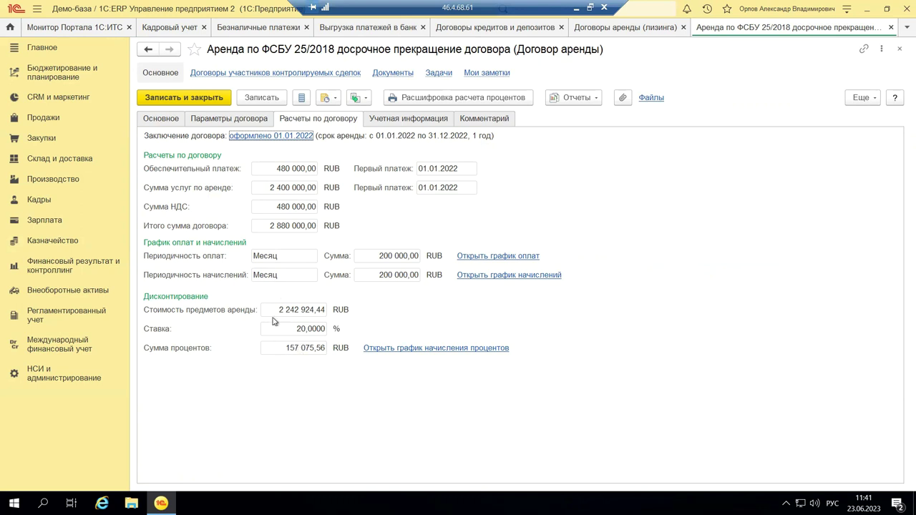
pyautogui.click(378, 118)
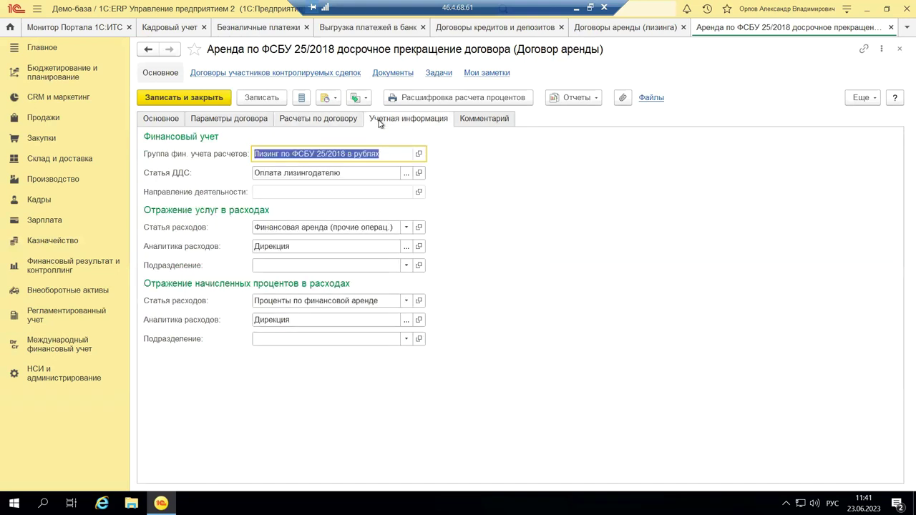
pyautogui.click(336, 120)
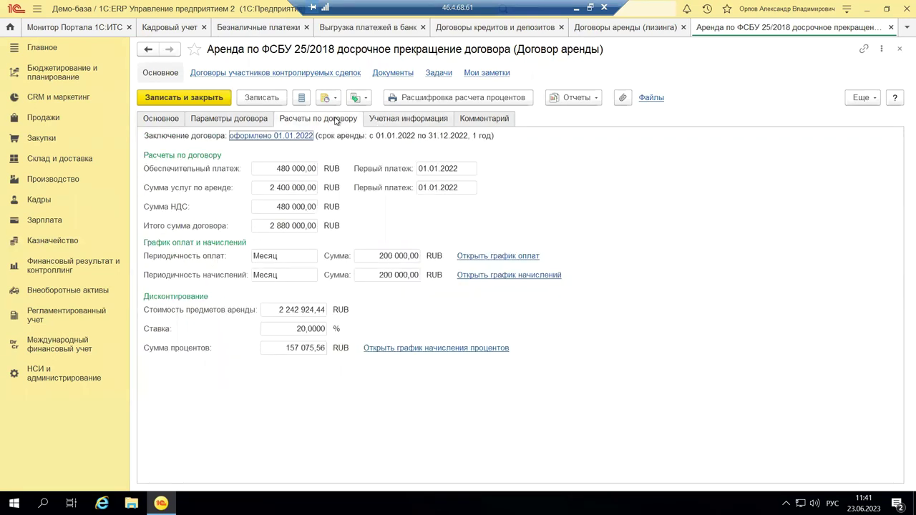
pyautogui.click(429, 120)
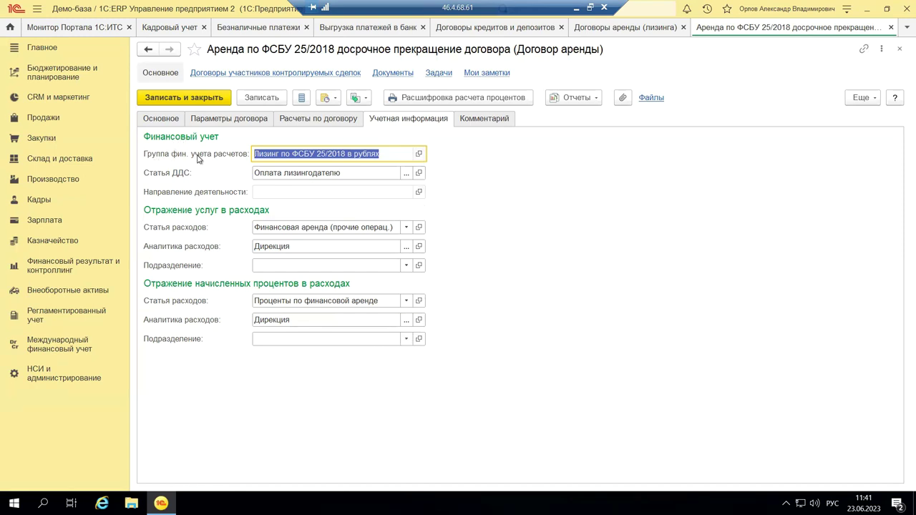
# Inspect the accounts in the financial accounting group Лизинг по ФСБУ 25/2018 в рублях, then close the group and the lease contract.
pyautogui.click(418, 156)
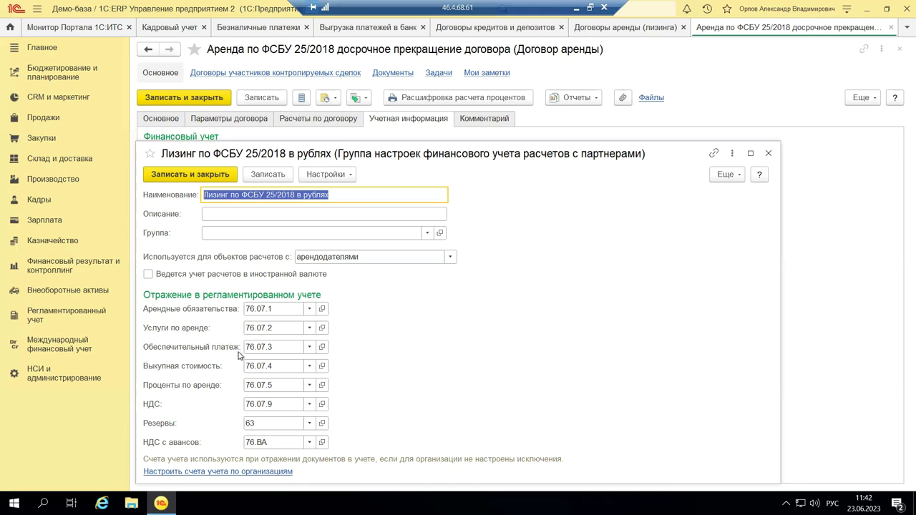
pyautogui.click(249, 423)
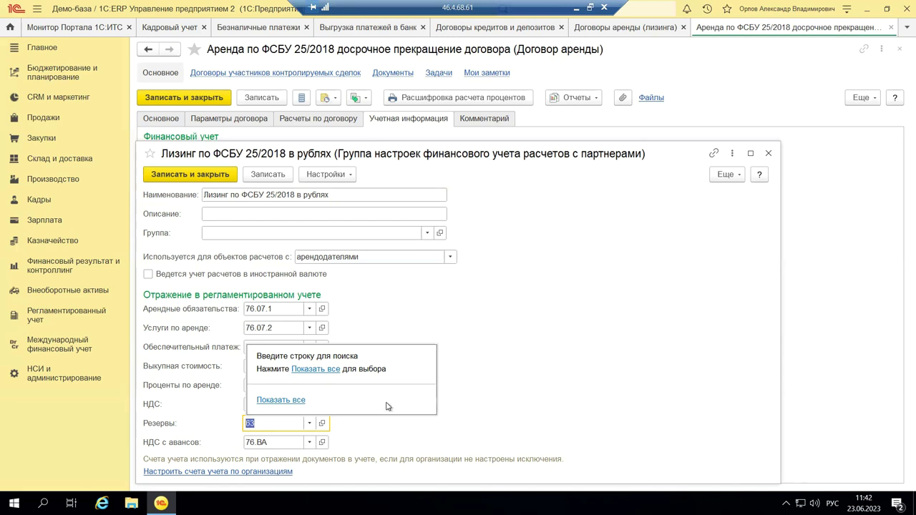
pyautogui.press('Escape')
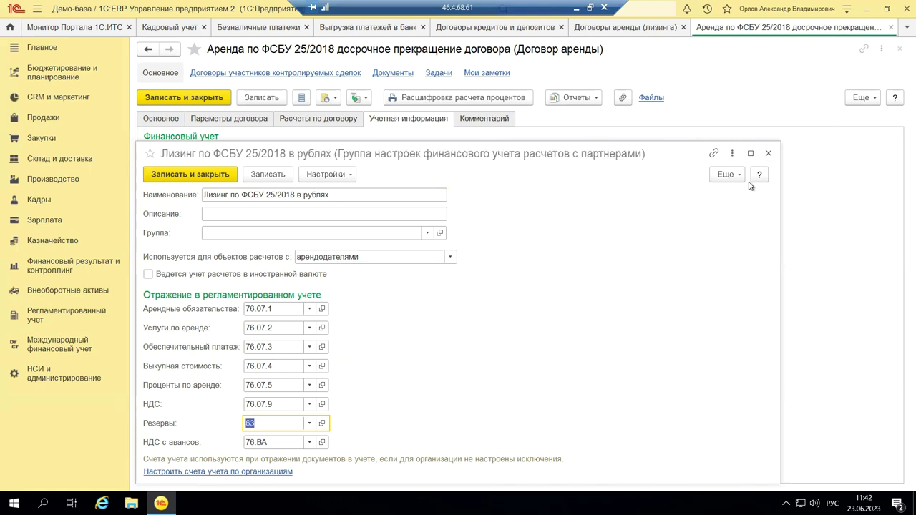
pyautogui.click(765, 155)
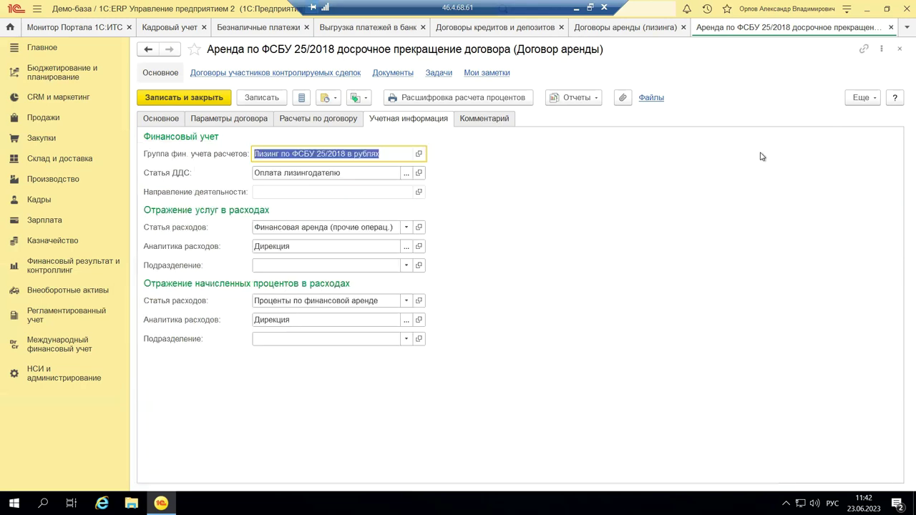
pyautogui.click(898, 48)
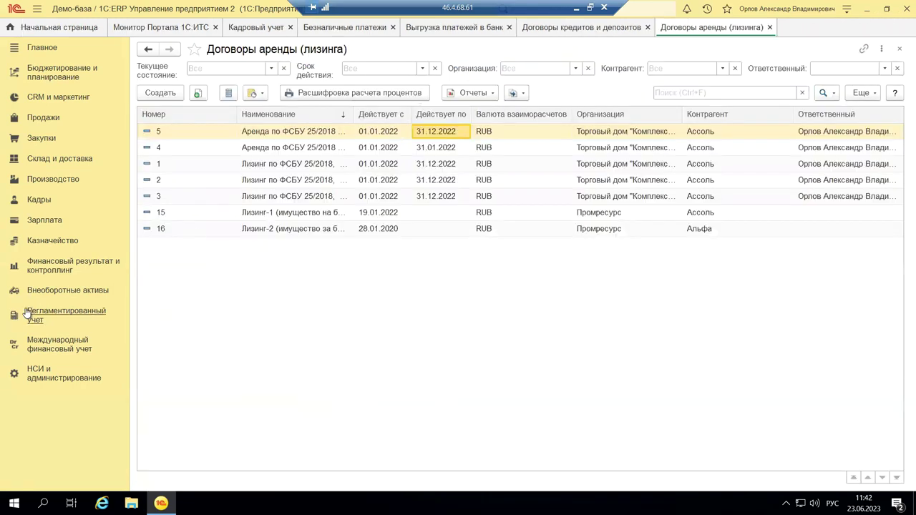
# Open the treasury's Корректировки задолженностей по финансовым инструментам and examine which write-off documents can be created, without creating one.
pyautogui.click(53, 240)
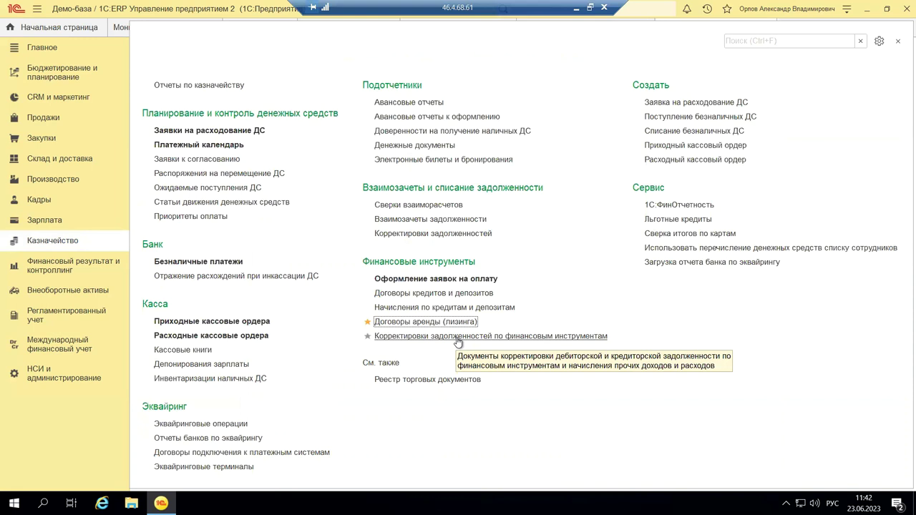
pyautogui.click(390, 337)
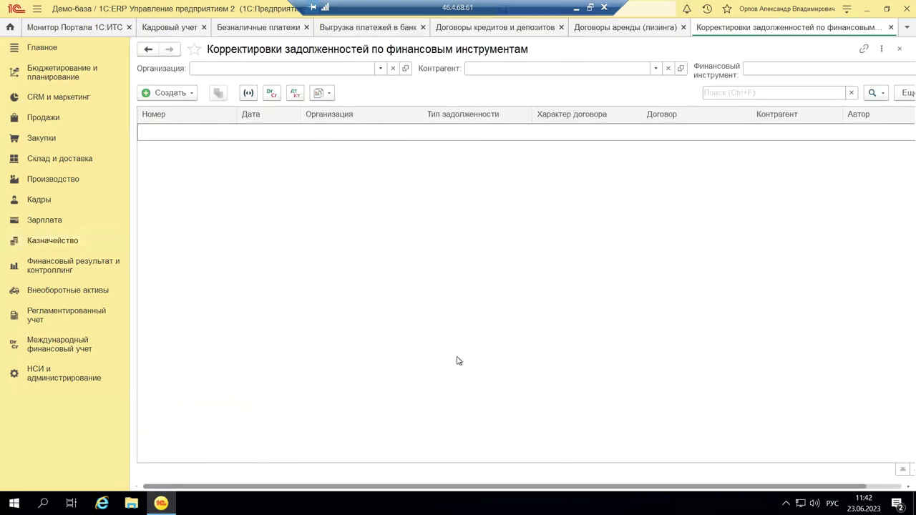
pyautogui.click(164, 96)
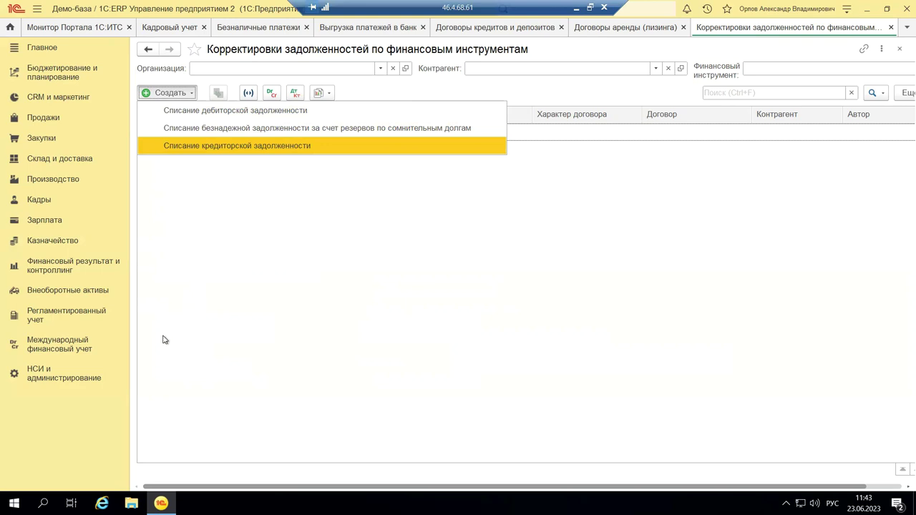
pyautogui.click(49, 120)
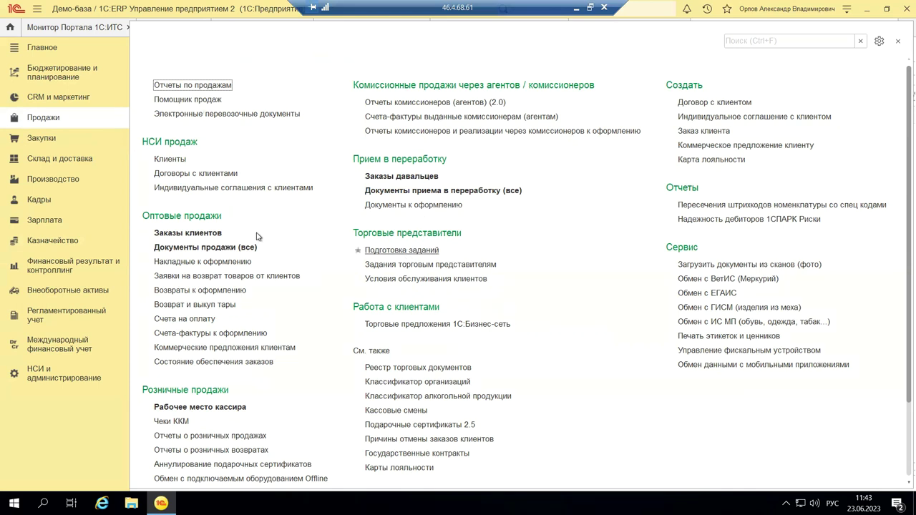
pyautogui.click(54, 245)
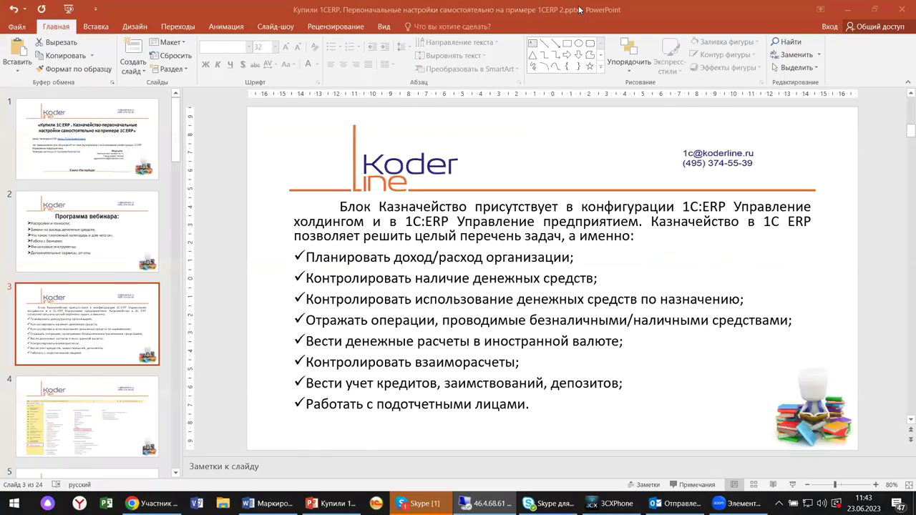
# Switch to the PowerPoint presentation and show slide 4 with the Казначейство и взаиморасчеты settings section.
pyautogui.click(576, 7)
pyautogui.scroll(-3, 138, 289)
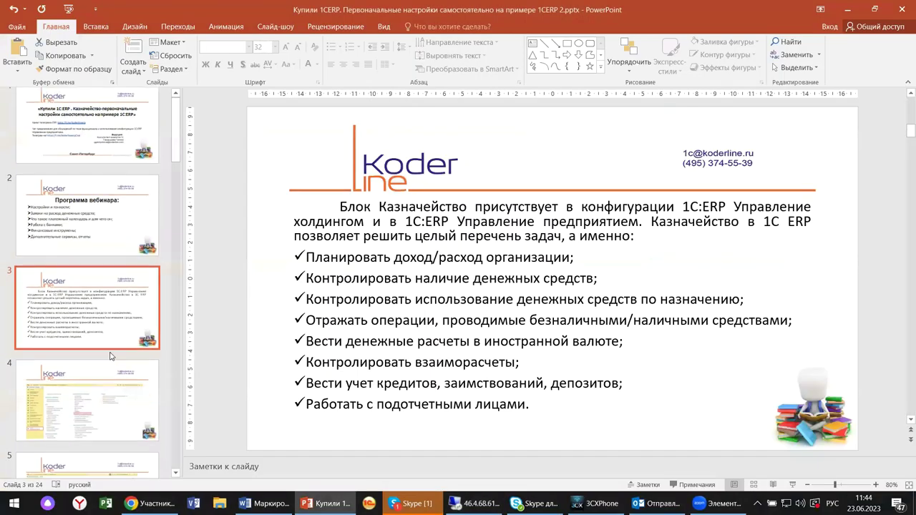
pyautogui.click(138, 289)
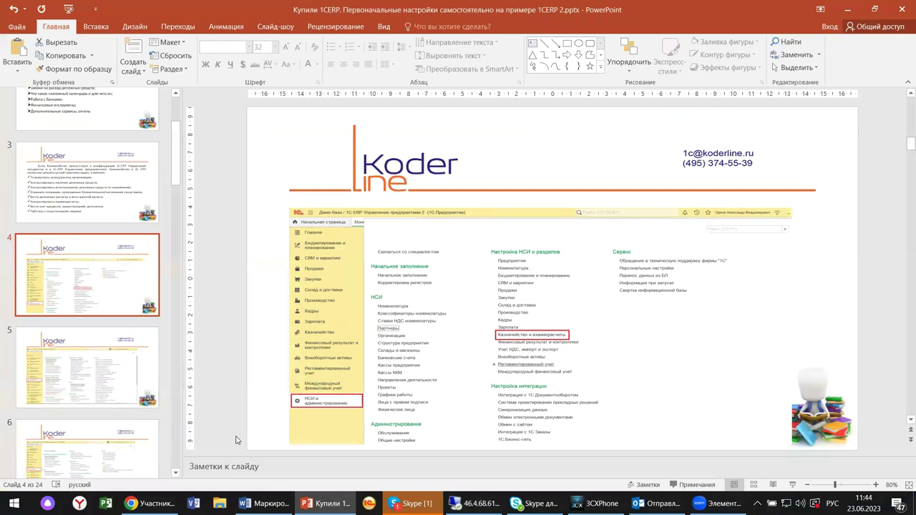
pyautogui.click(328, 405)
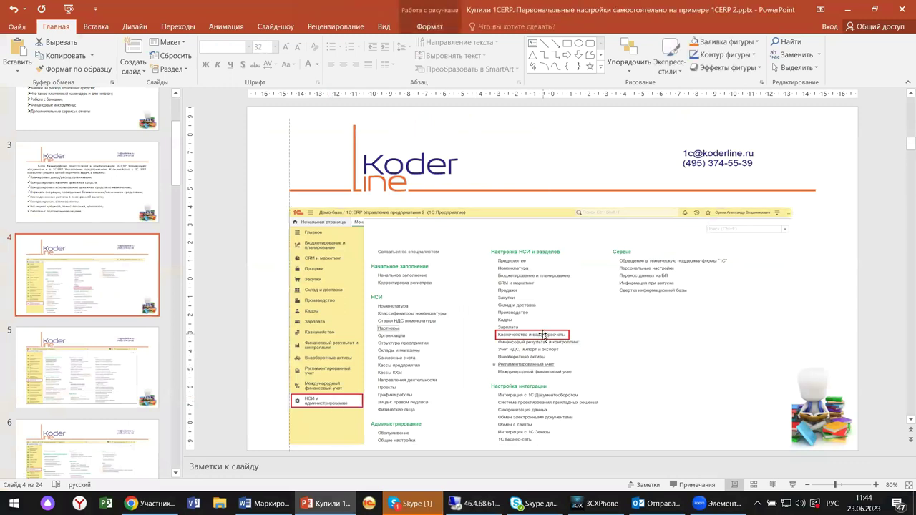
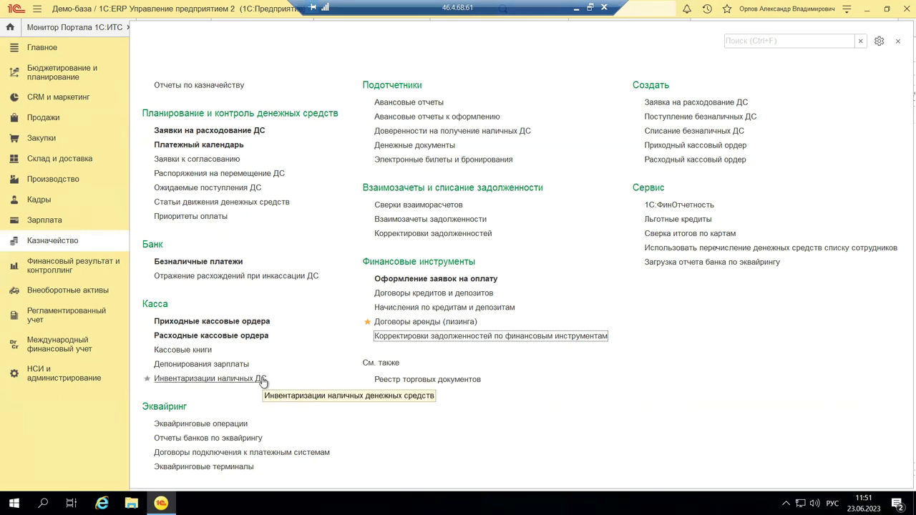
# Open the over-limit, unapproved request of 15.10.2022 from the treasury's list of Заявки на расходование ДС.
pyautogui.click(177, 131)
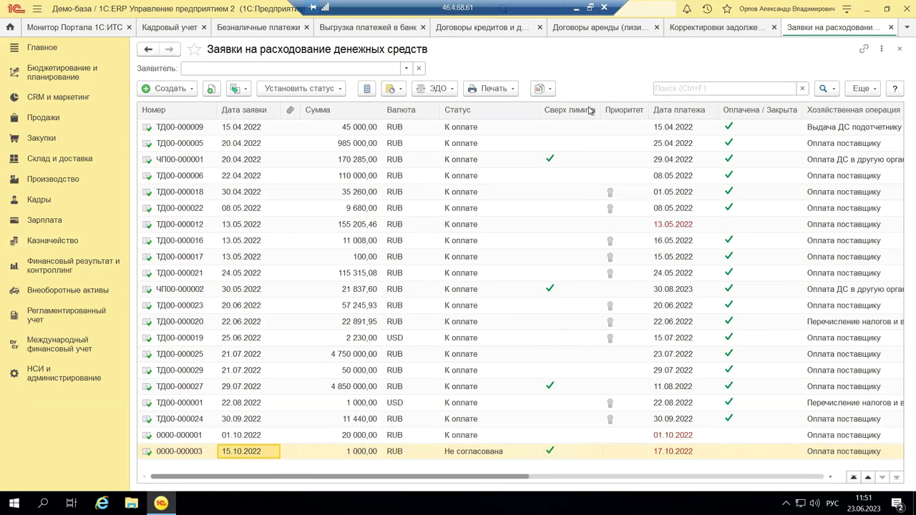
pyautogui.click(511, 162)
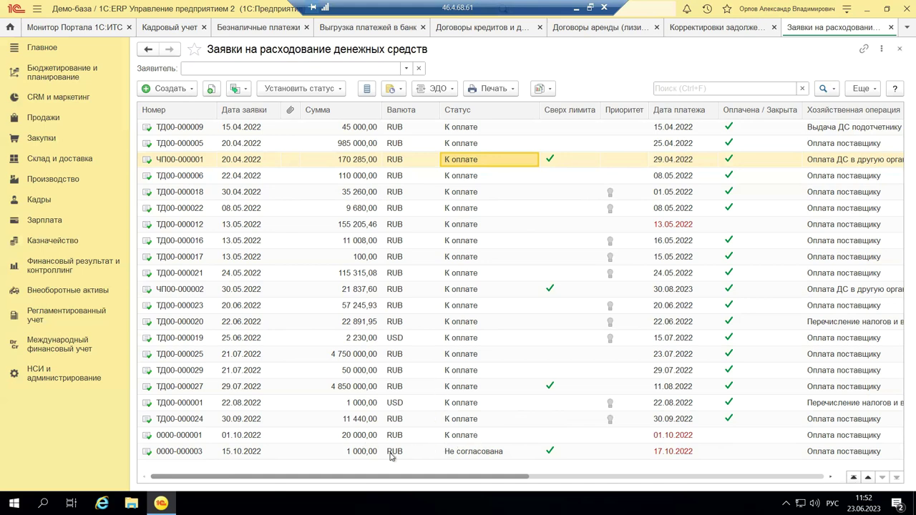
pyautogui.click(465, 452)
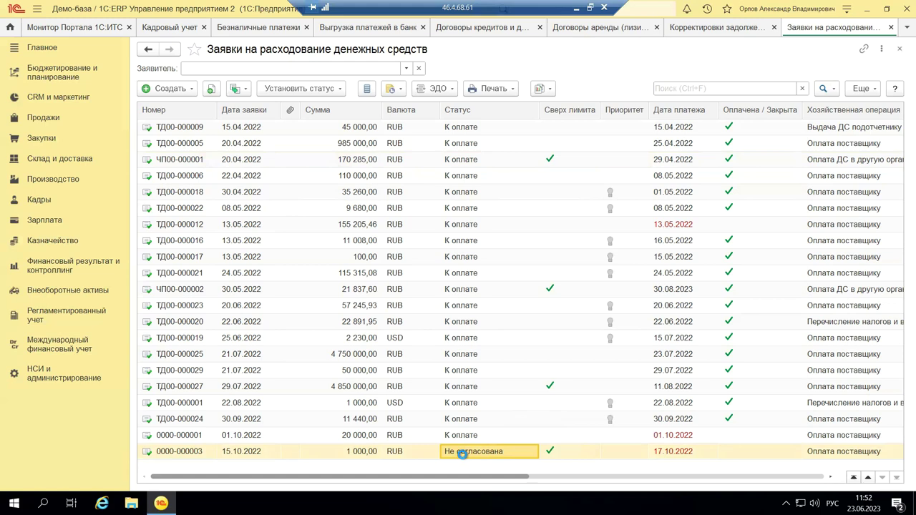
pyautogui.doubleClick(464, 450)
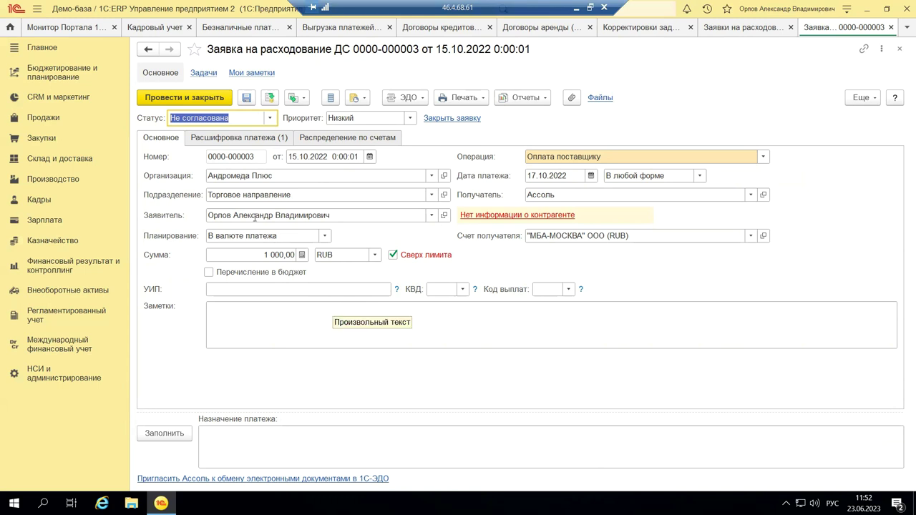
# Examine the request's payment breakdown, including its supply contract, and its distribution by accounts.
pyautogui.click(228, 138)
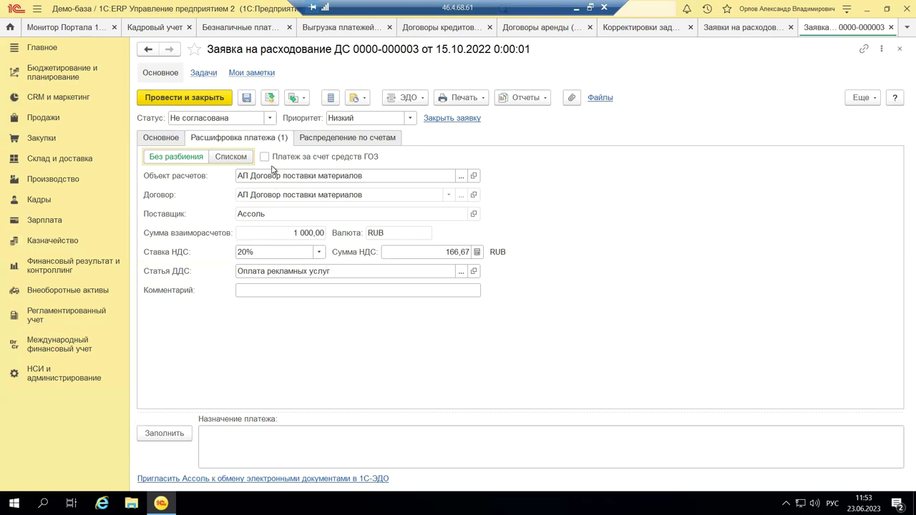
pyautogui.click(298, 193)
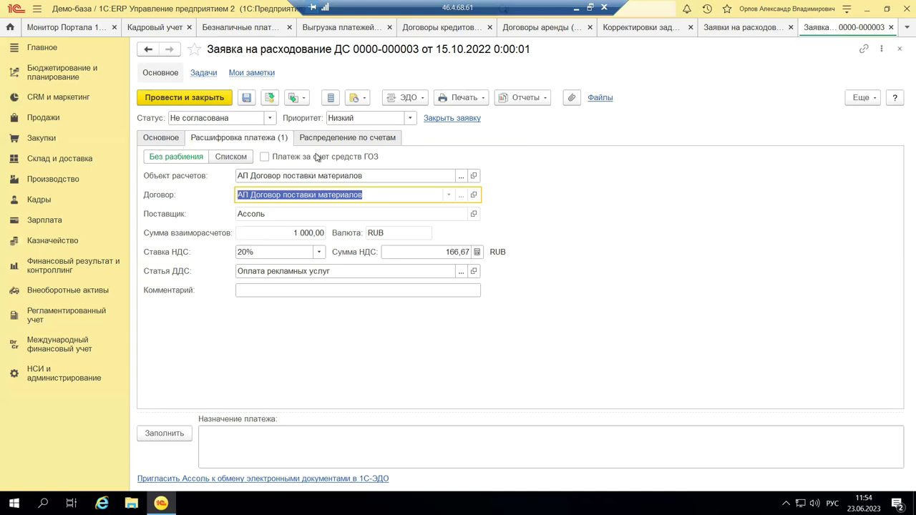
pyautogui.moveTo(323, 157)
pyautogui.click(324, 140)
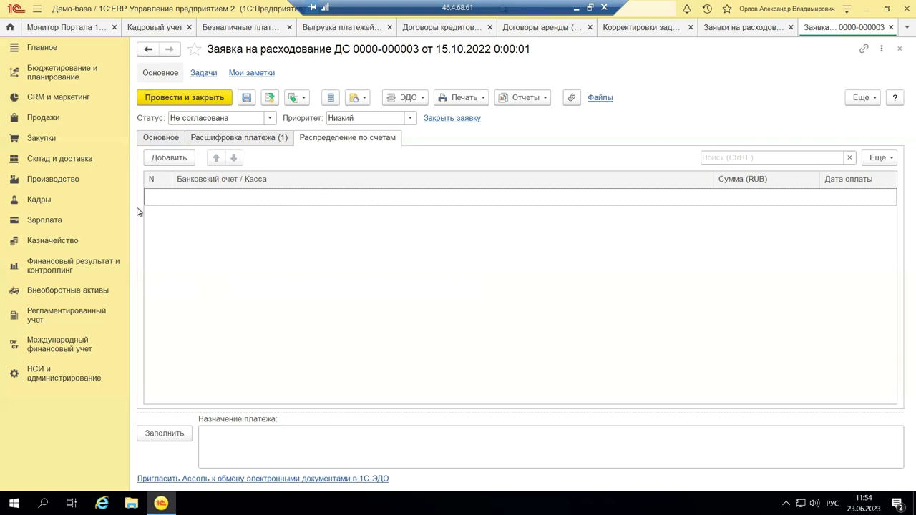
# Try to allocate the request's payment to the organization's bank account 0001, Андромеда Плюс.
pyautogui.click(164, 159)
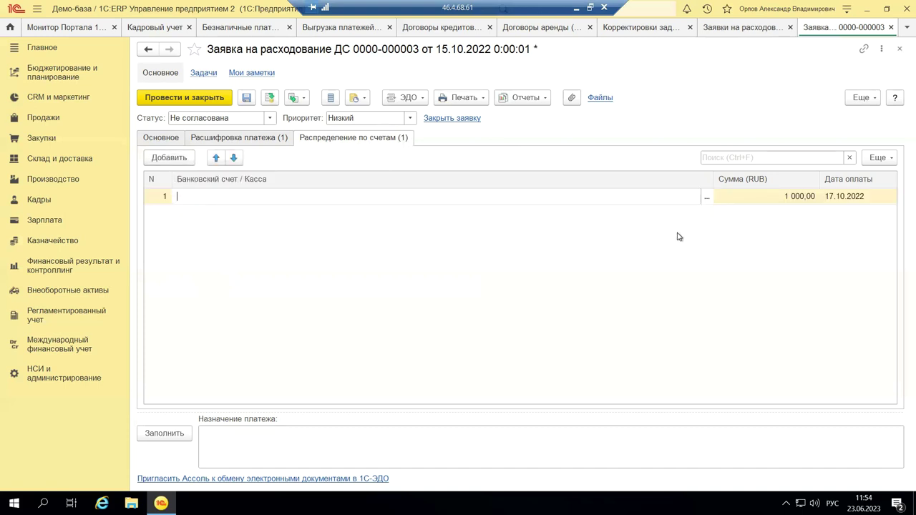
pyautogui.click(706, 198)
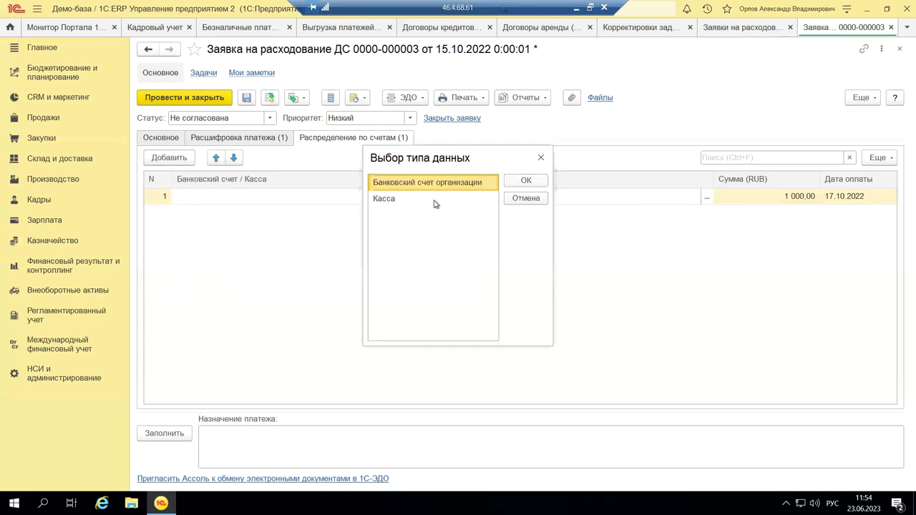
pyautogui.doubleClick(380, 188)
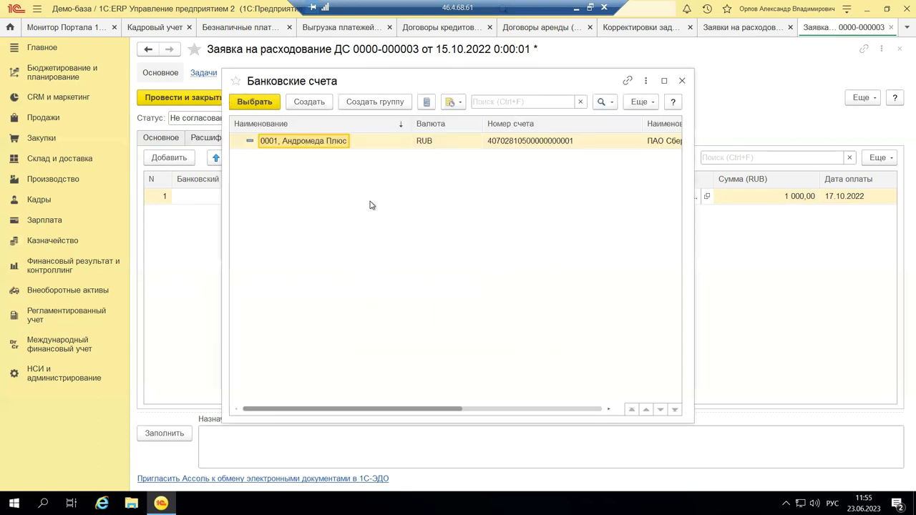
pyautogui.doubleClick(285, 142)
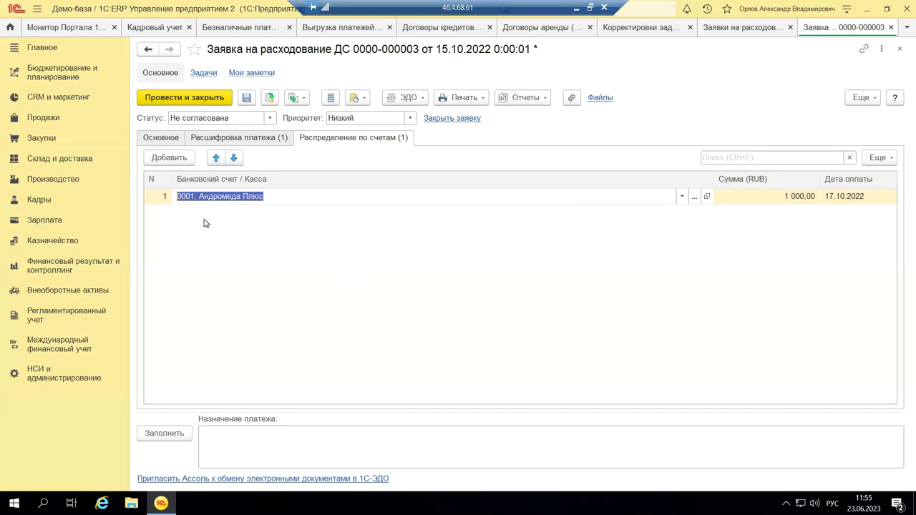
pyautogui.press('Escape')
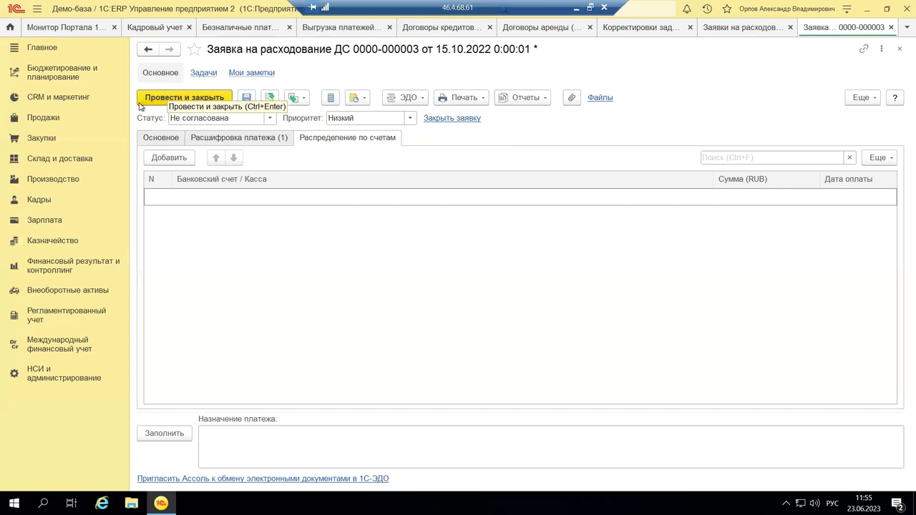
# Open the treasury's Платежный календарь and switch its view to Заявки → Календарь.
pyautogui.click(54, 244)
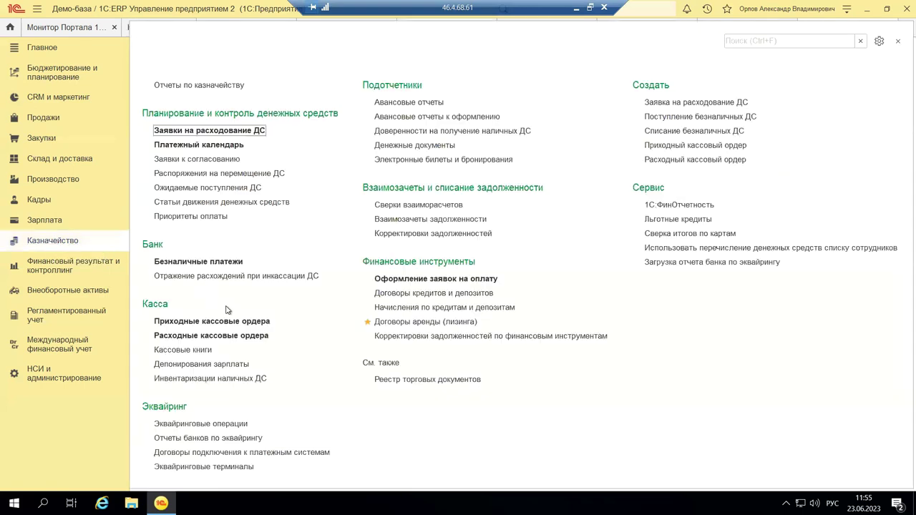
pyautogui.click(173, 147)
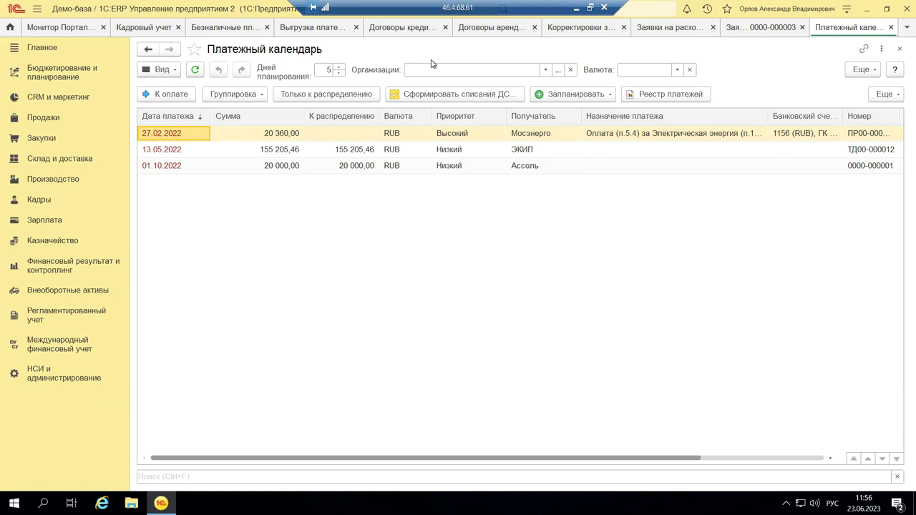
pyautogui.click(174, 73)
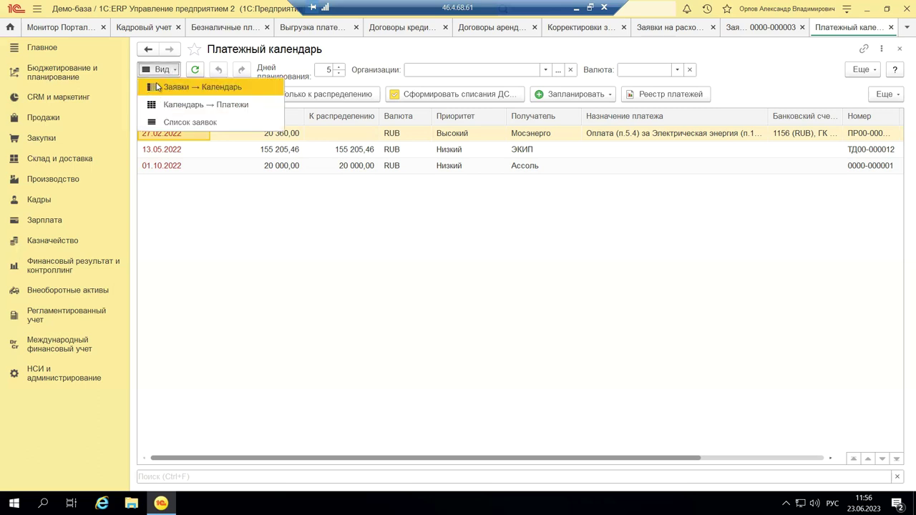
pyautogui.click(157, 86)
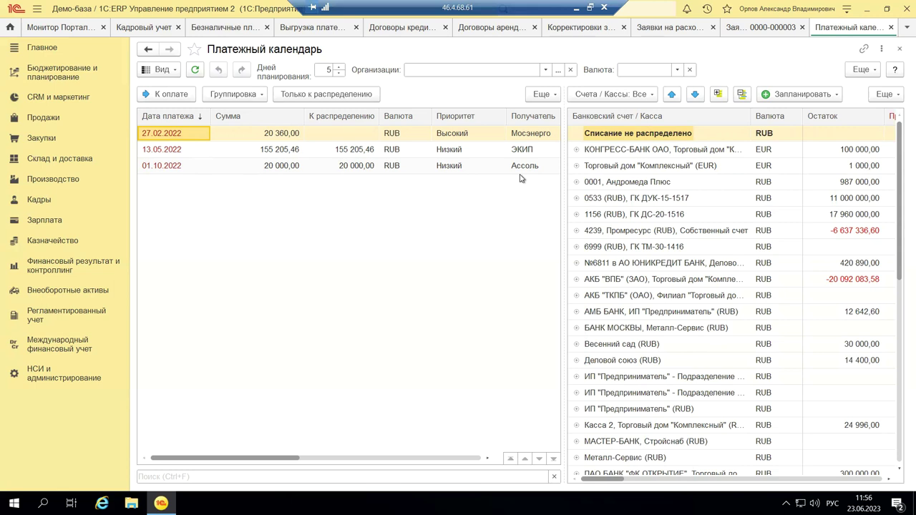
# Expand the Торговый дом "Комплексный" (EUR) account and examine the account balances across the planning days.
pyautogui.click(577, 166)
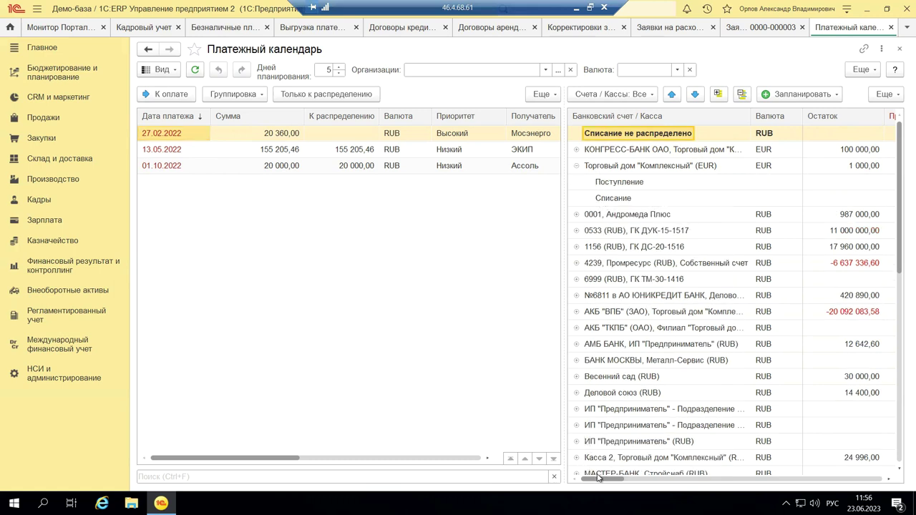
pyautogui.moveTo(610, 479); pyautogui.dragTo(635, 481)
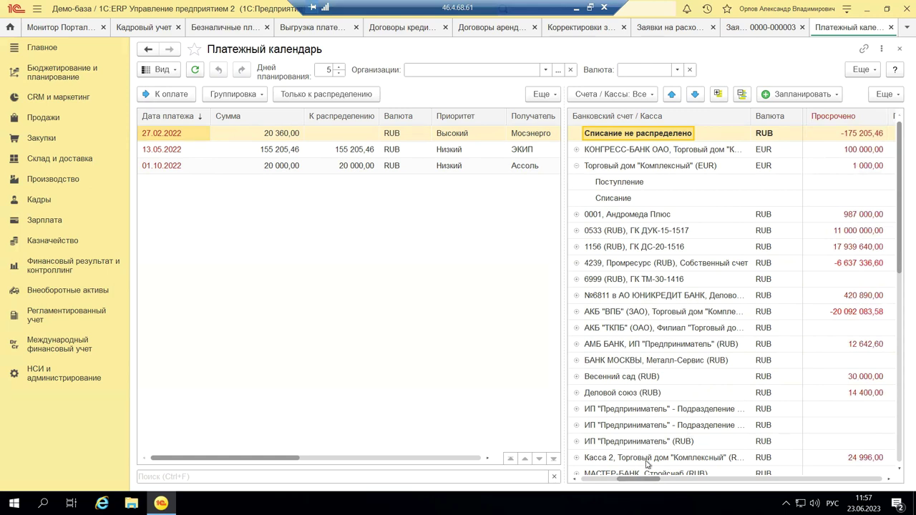
pyautogui.moveTo(628, 481); pyautogui.dragTo(825, 455)
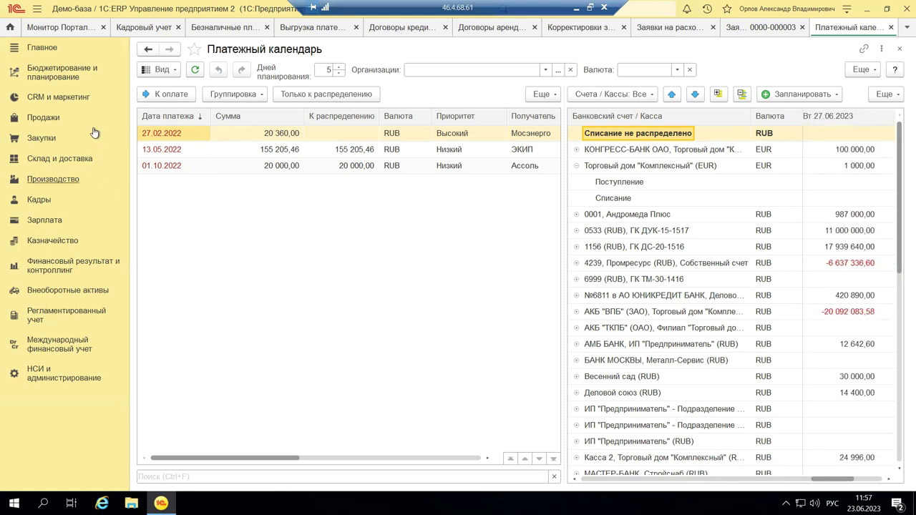
# Switch the payment calendar to the Календарь → Платежи view and examine the receipts and write-offs of the two EUR accounts.
pyautogui.click(174, 73)
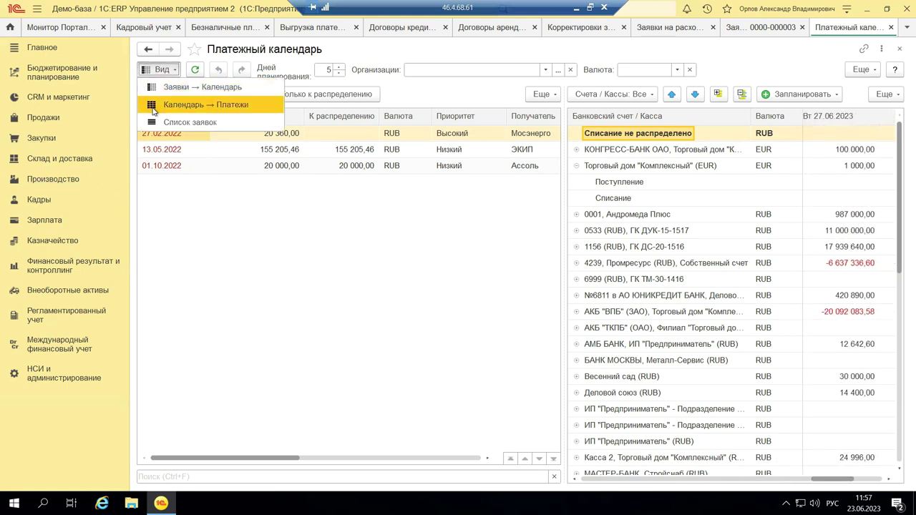
pyautogui.click(154, 109)
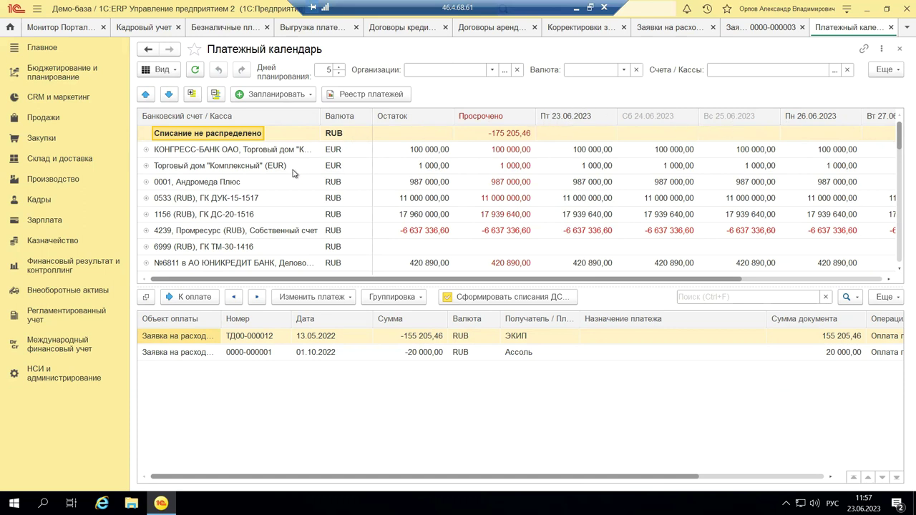
pyautogui.click(146, 149)
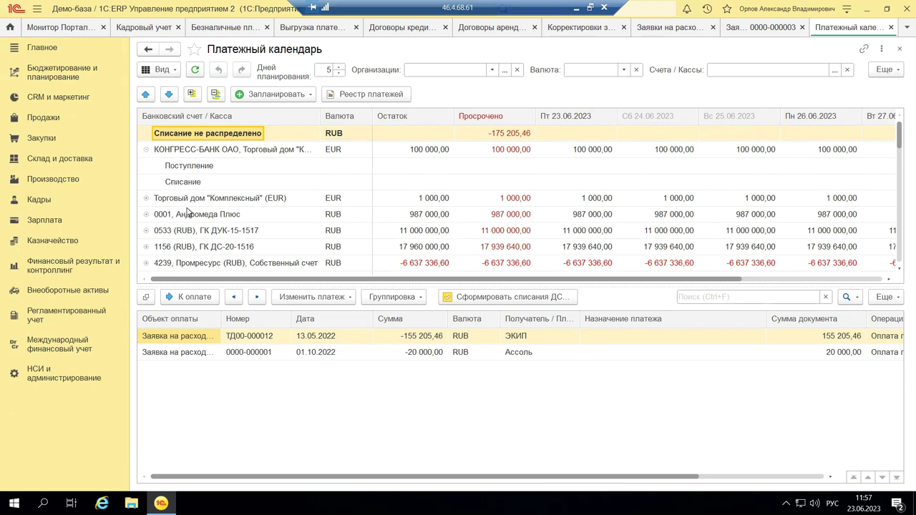
pyautogui.click(145, 200)
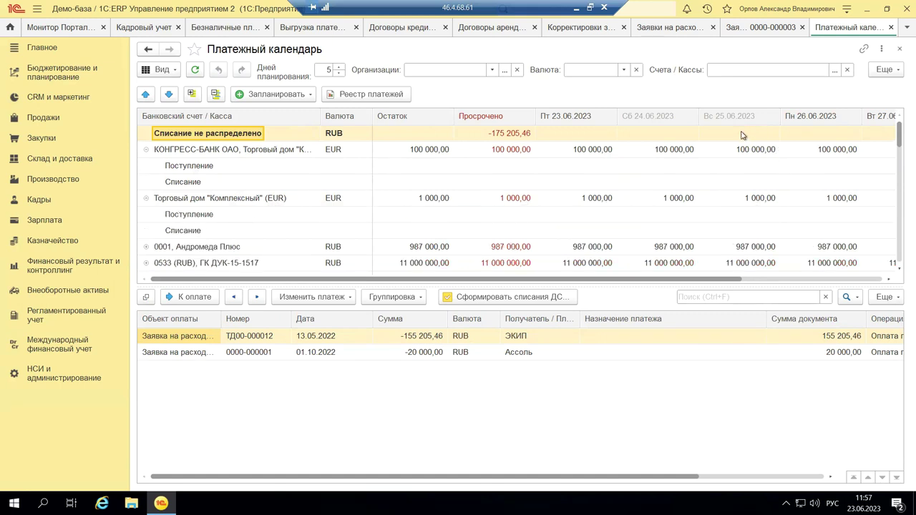
pyautogui.click(145, 151)
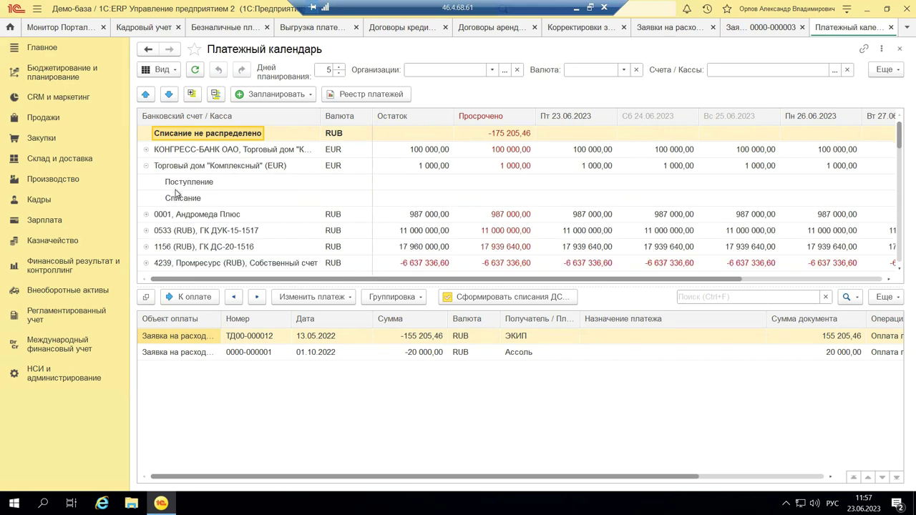
# Check the balances of the ГК ДС-20-1516 and Промресурс RUB accounts, and try to generate write-off documents for Промресурс.
pyautogui.click(181, 264)
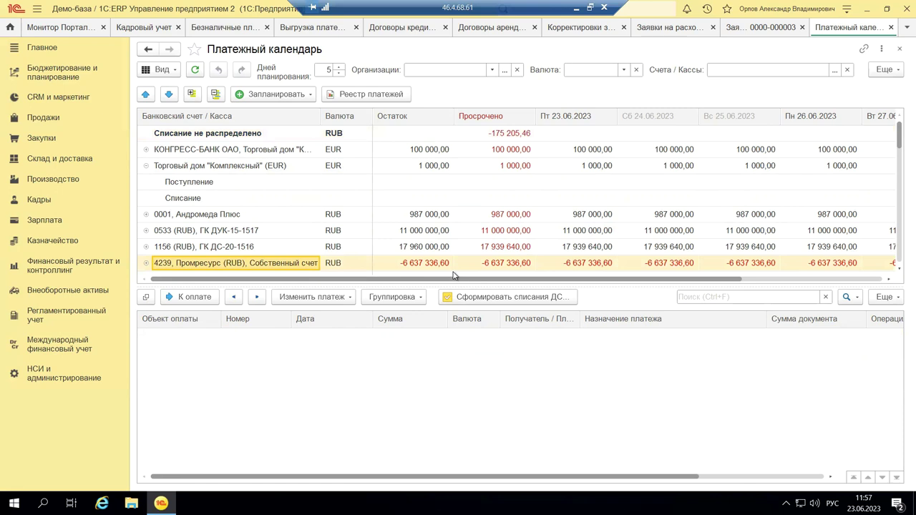
pyautogui.click(422, 247)
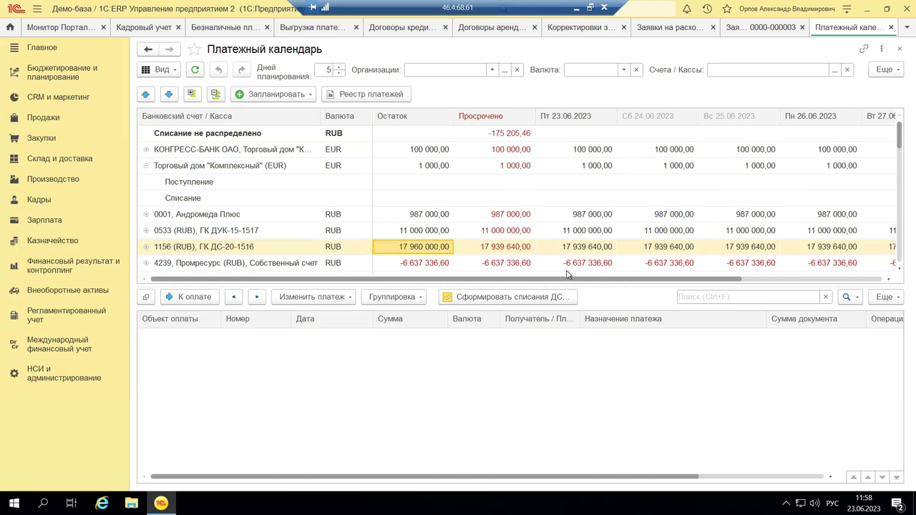
pyautogui.click(192, 264)
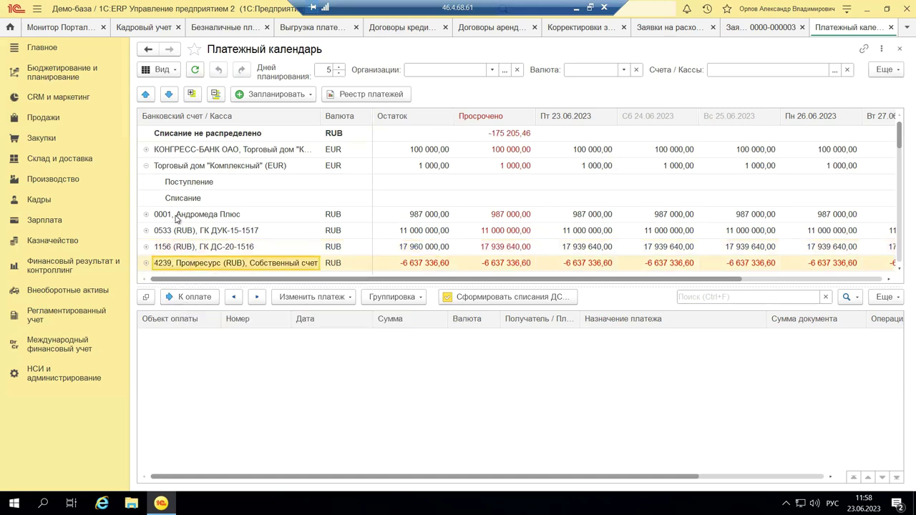
pyautogui.click(147, 166)
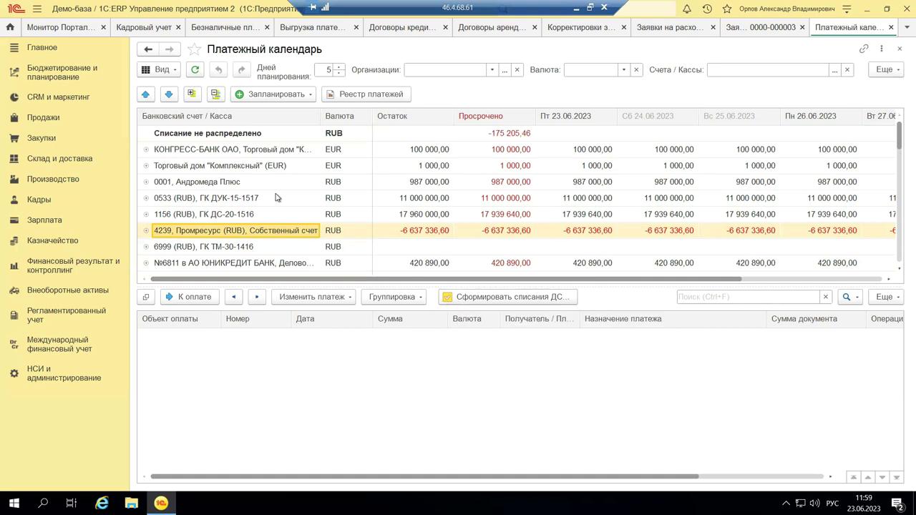
pyautogui.click(482, 298)
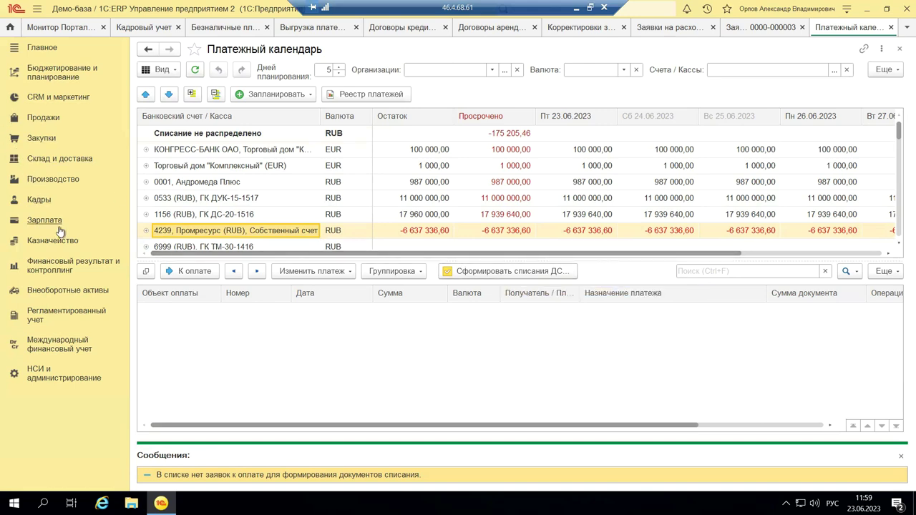
# Open the treasury's Безналичные платежи and review the form for exporting payments to the bank, including its exchange settings.
pyautogui.click(79, 243)
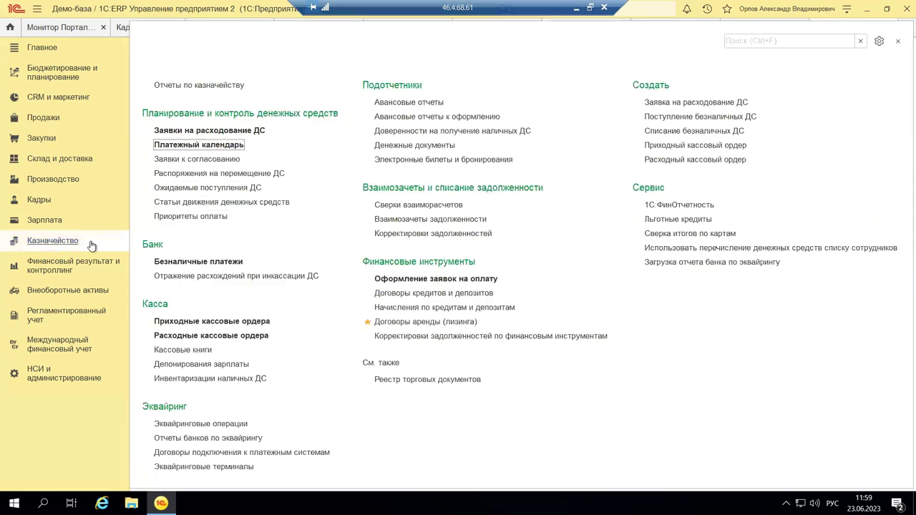
pyautogui.click(178, 262)
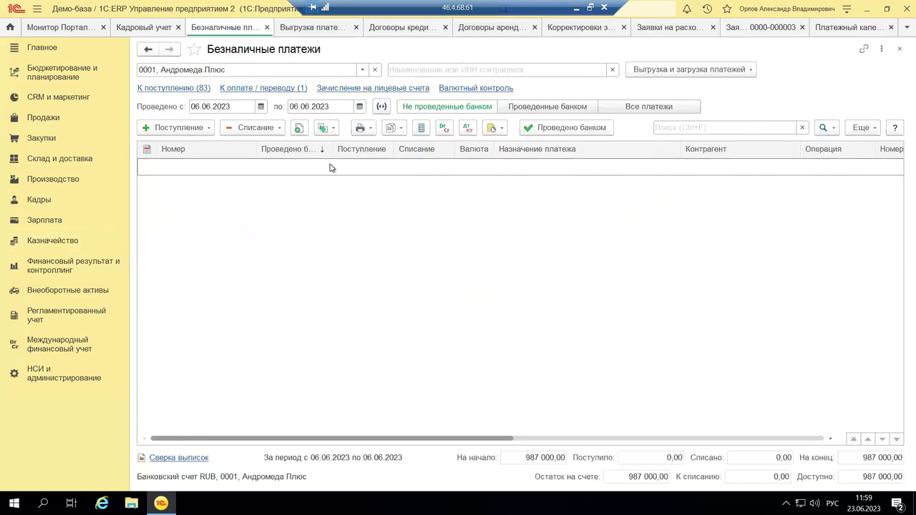
pyautogui.click(654, 74)
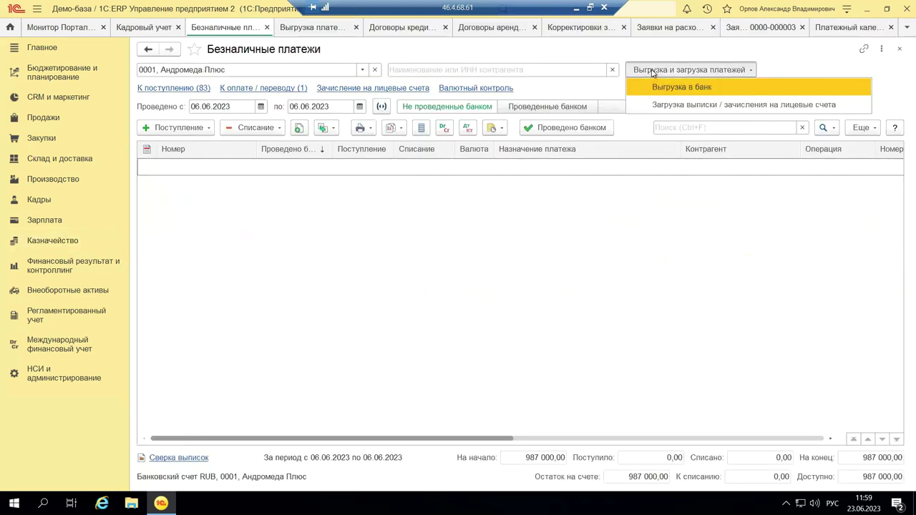
pyautogui.click(653, 86)
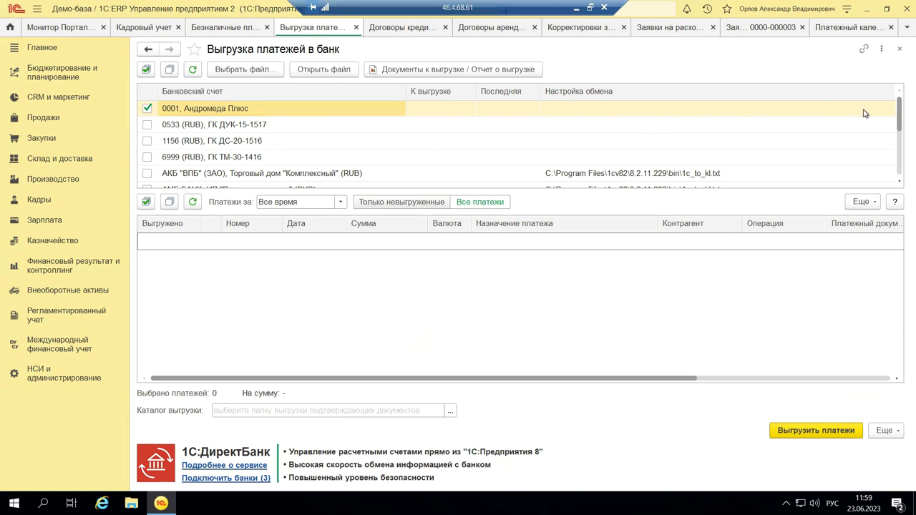
pyautogui.click(900, 49)
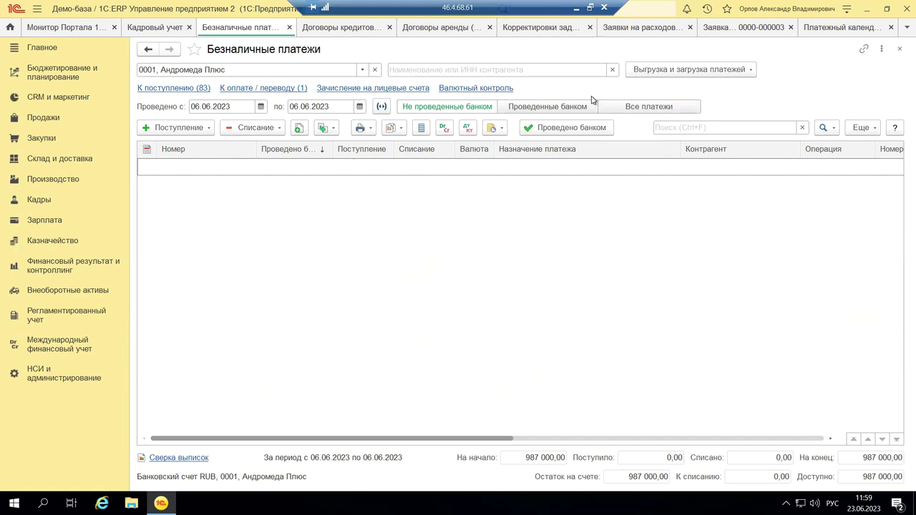
pyautogui.click(670, 71)
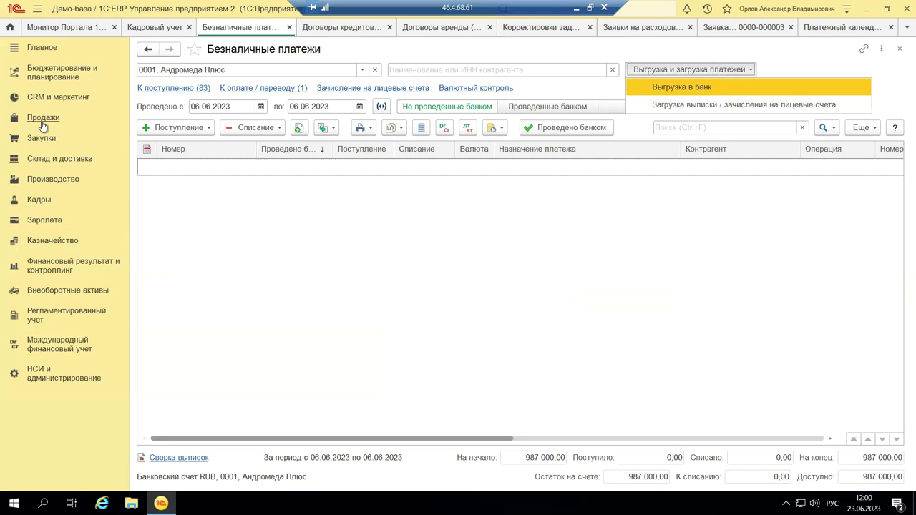
# Return to the treasury's Платежный календарь and show it as Список заявок with a planning horizon of 5 days.
pyautogui.click(41, 244)
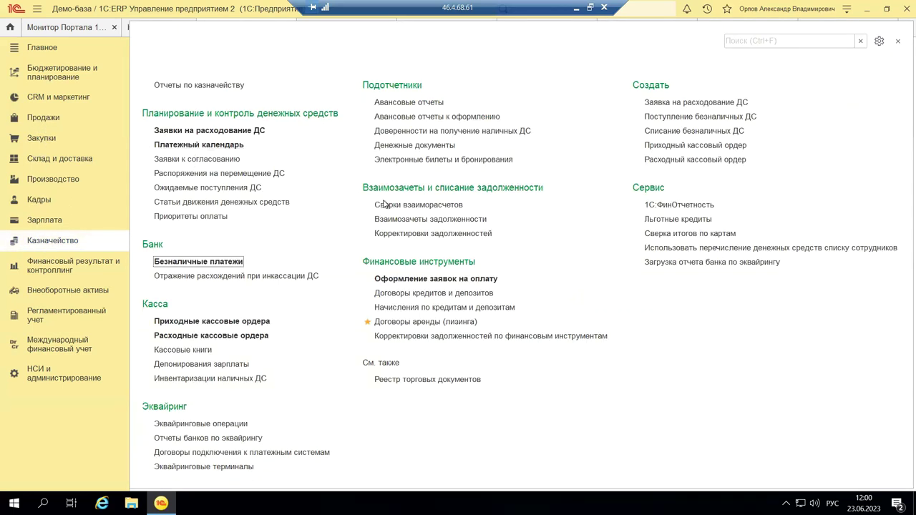
pyautogui.click(193, 145)
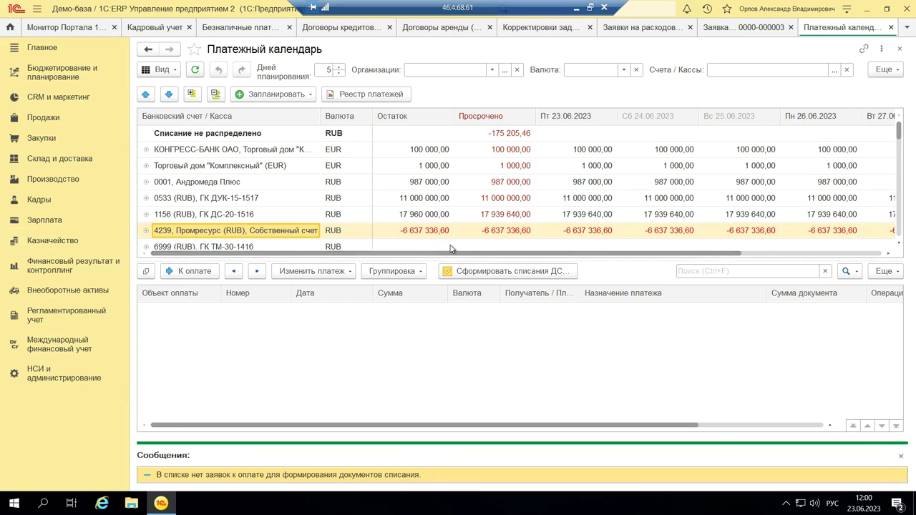
pyautogui.click(176, 71)
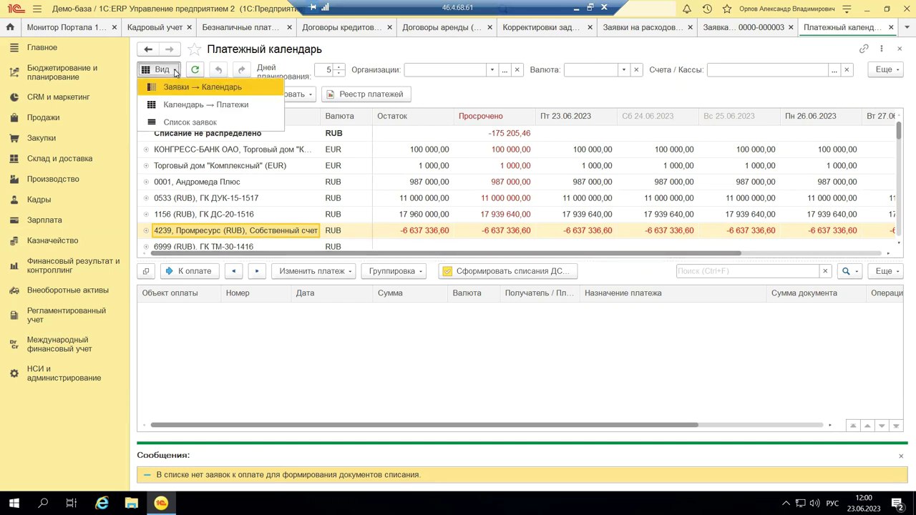
pyautogui.click(182, 125)
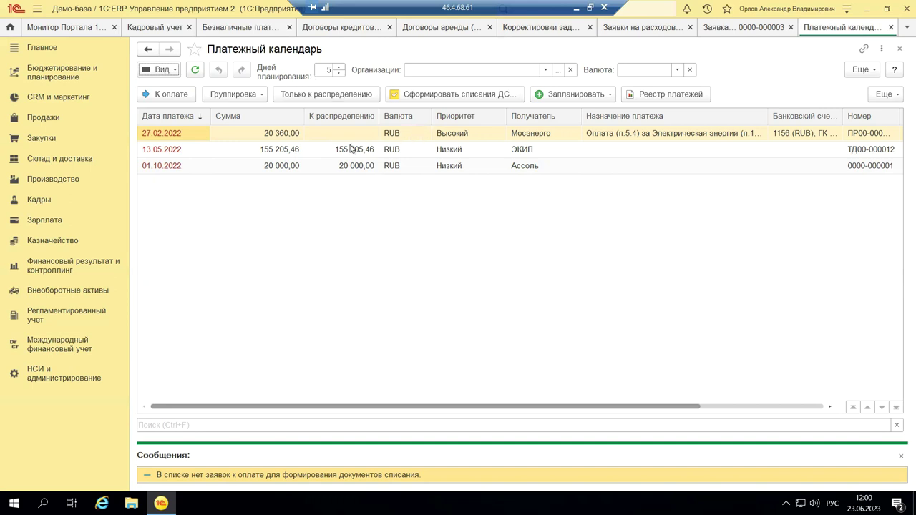
pyautogui.click(337, 74)
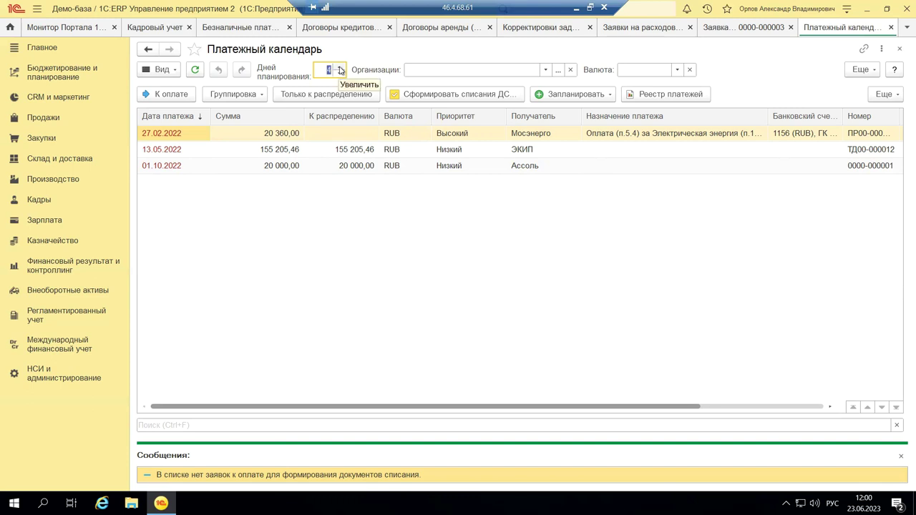
pyautogui.click(340, 70)
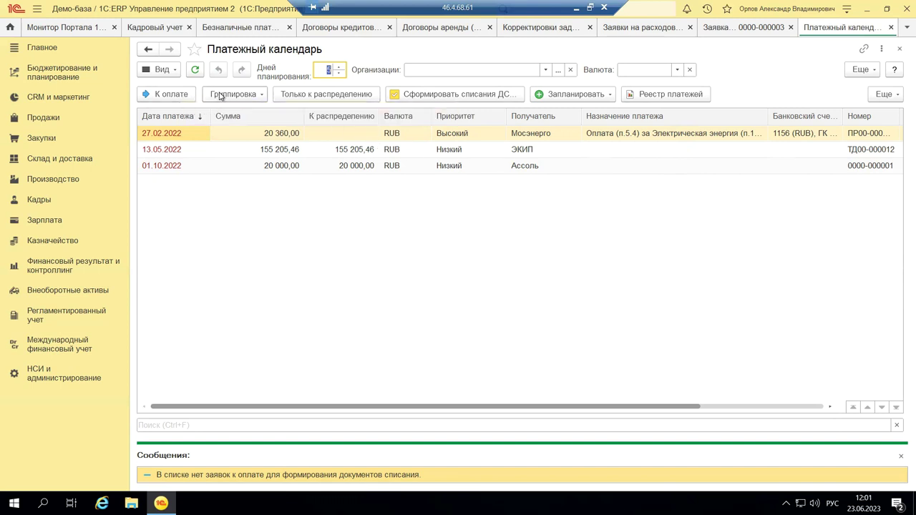
# Generate the Реестр платежей report from the calendar, and examine its totals by currency and by organization.
pyautogui.click(658, 99)
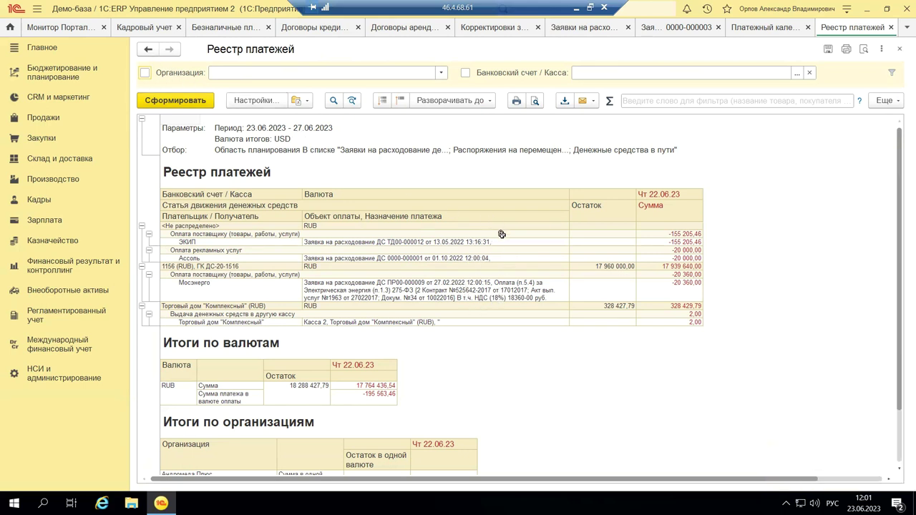
pyautogui.scroll(-4, 532, 276)
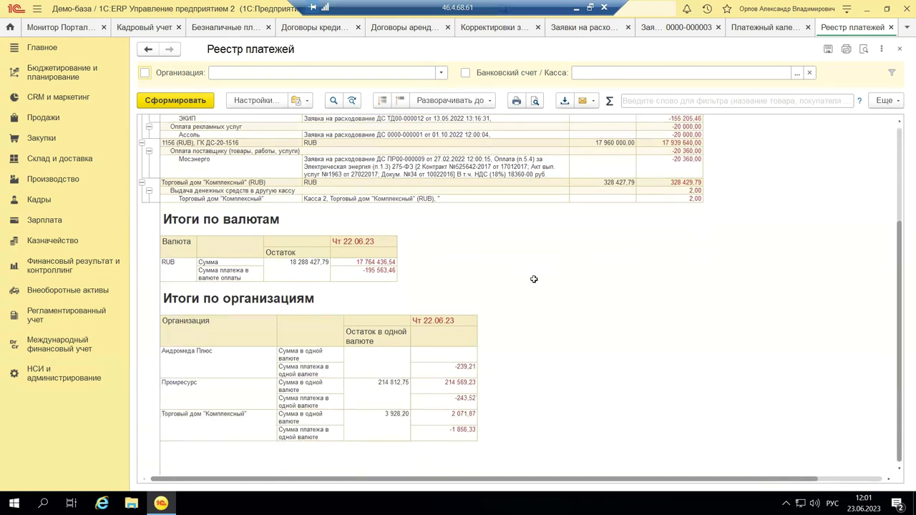
pyautogui.scroll(-2, 534, 279)
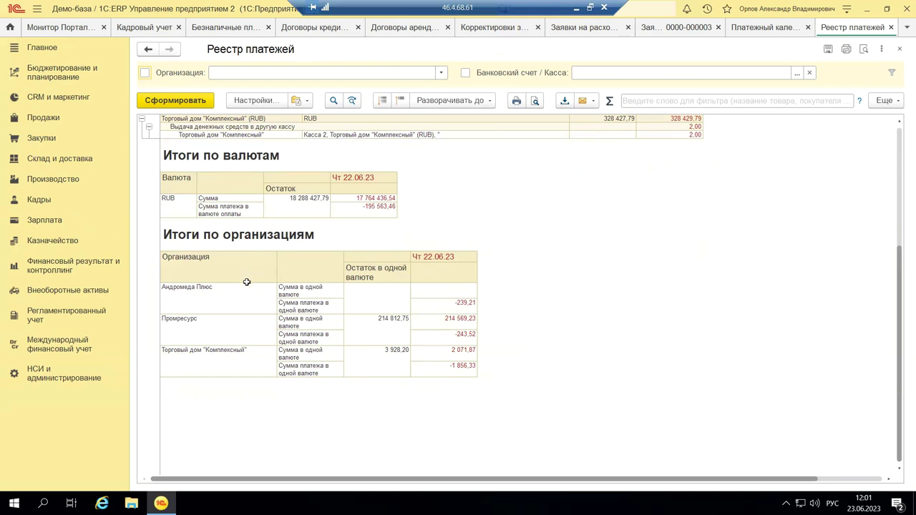
pyautogui.click(254, 305)
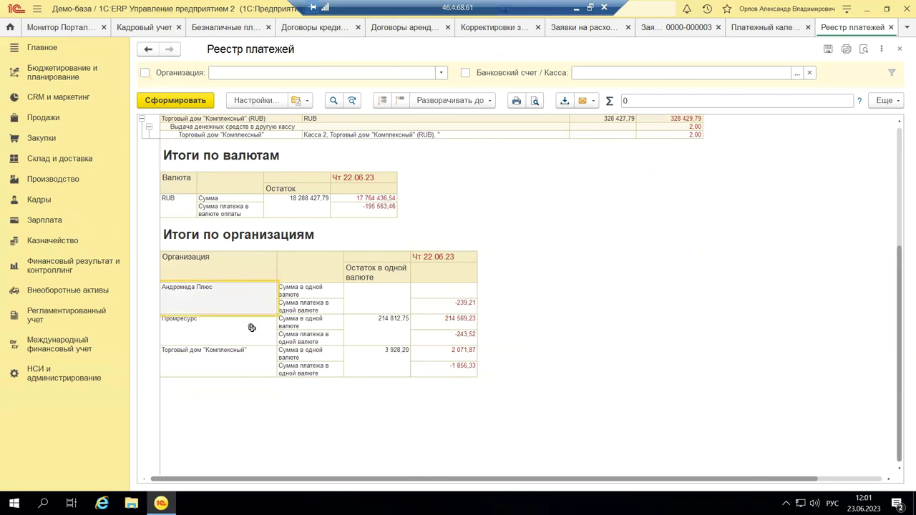
pyautogui.click(249, 326)
pyautogui.click(255, 355)
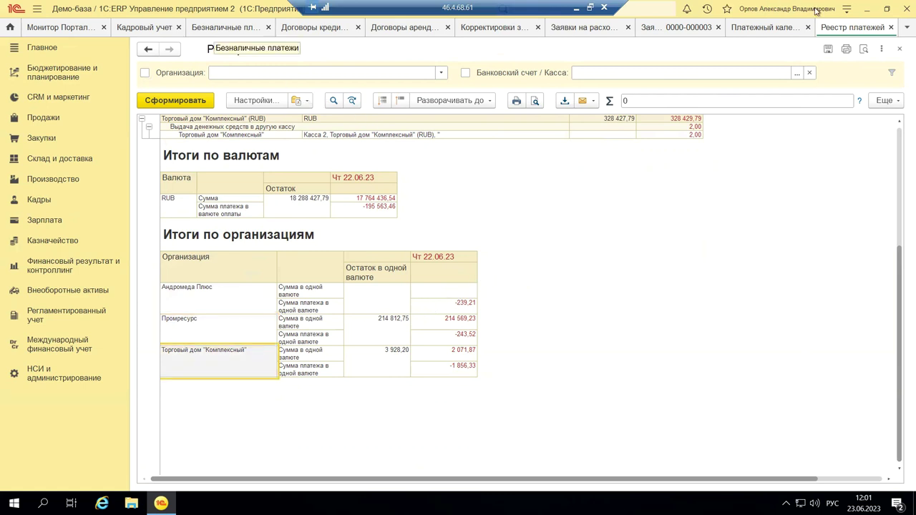
pyautogui.click(899, 53)
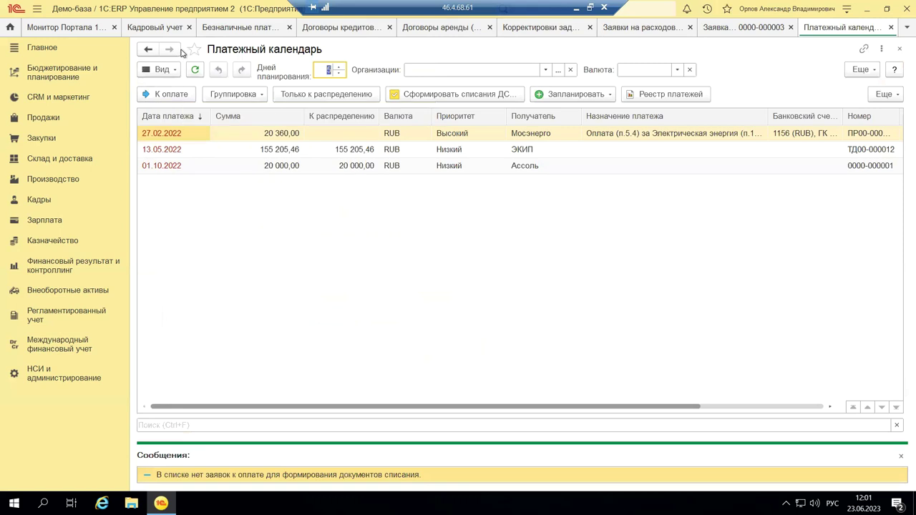
# Set the calendar's view back to Календарь → Платежи and examine the remaining accounts and the closing balances by currency.
pyautogui.click(167, 71)
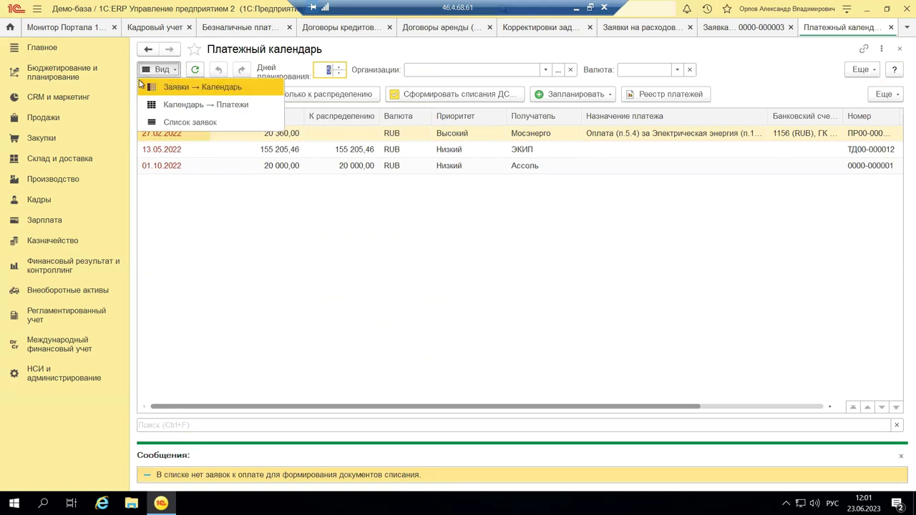
pyautogui.click(155, 105)
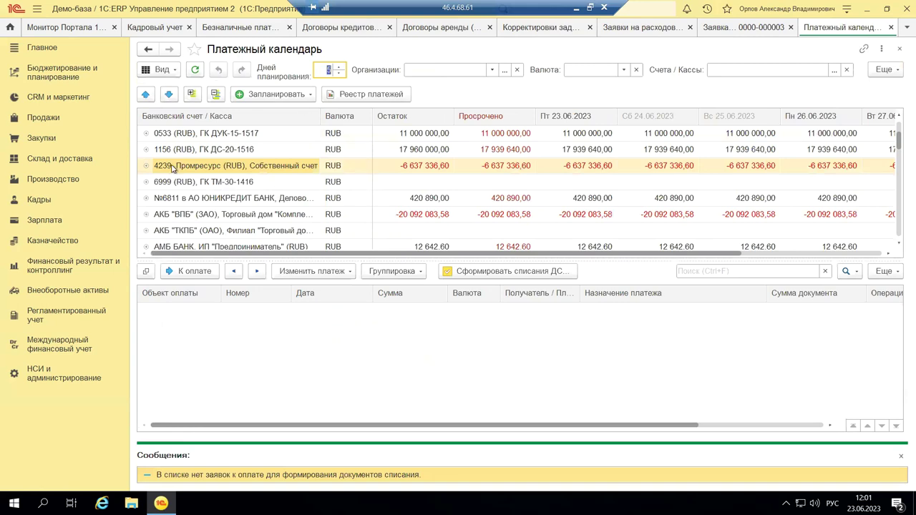
pyautogui.scroll(-10, 207, 146)
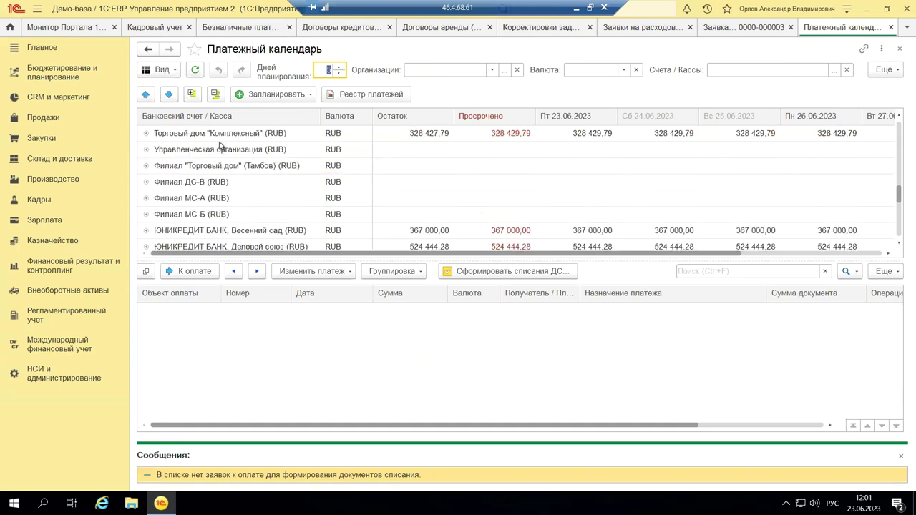
pyautogui.scroll(-1, 219, 146)
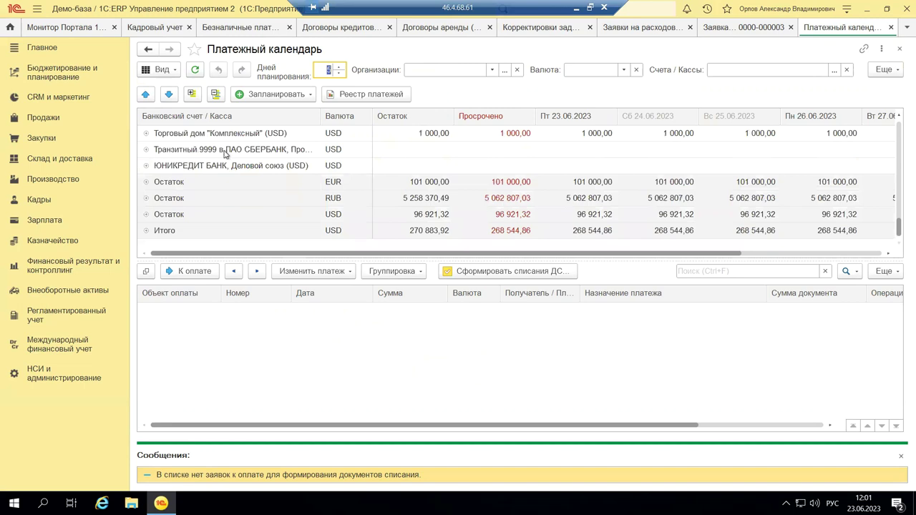
# Expand the Торговый дом "Комплексный" (EUR) account in the calendar, then expand and collapse all accounts to examine their Поступление and Списание lines.
pyautogui.scroll(10, 224, 152)
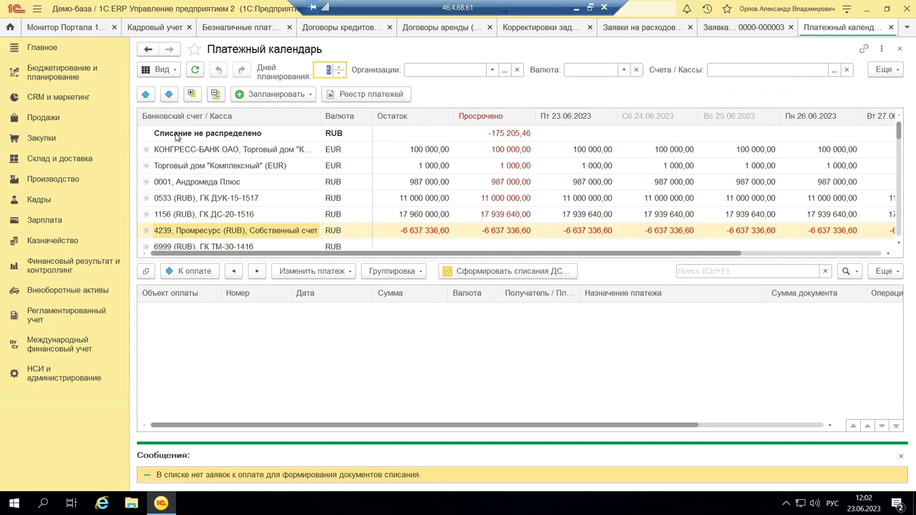
pyautogui.click(145, 166)
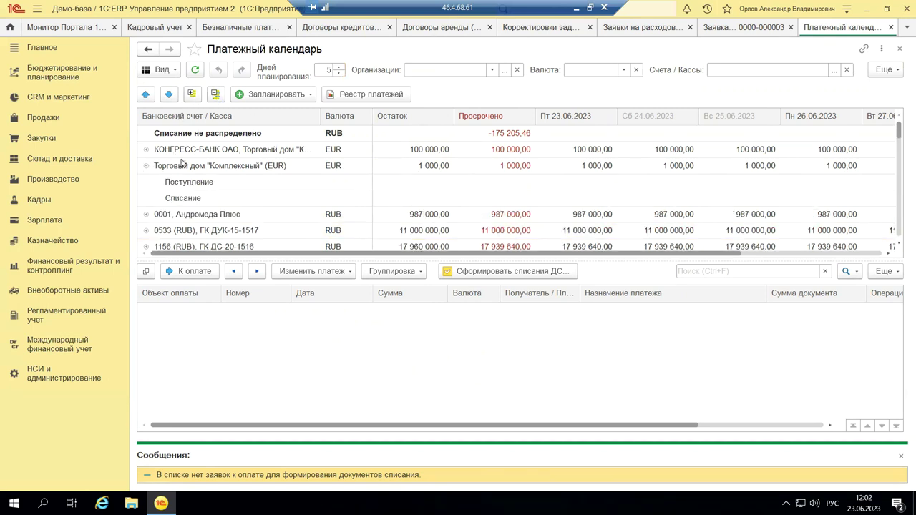
pyautogui.click(146, 166)
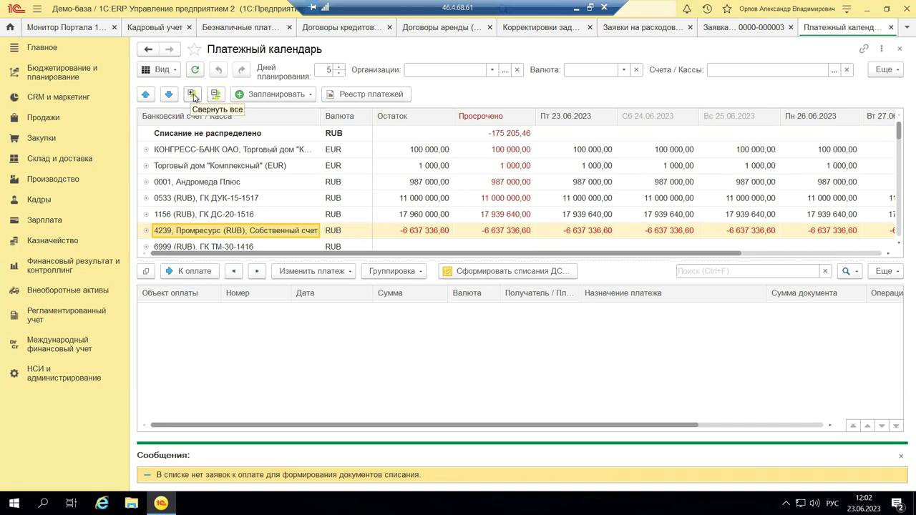
pyautogui.click(216, 96)
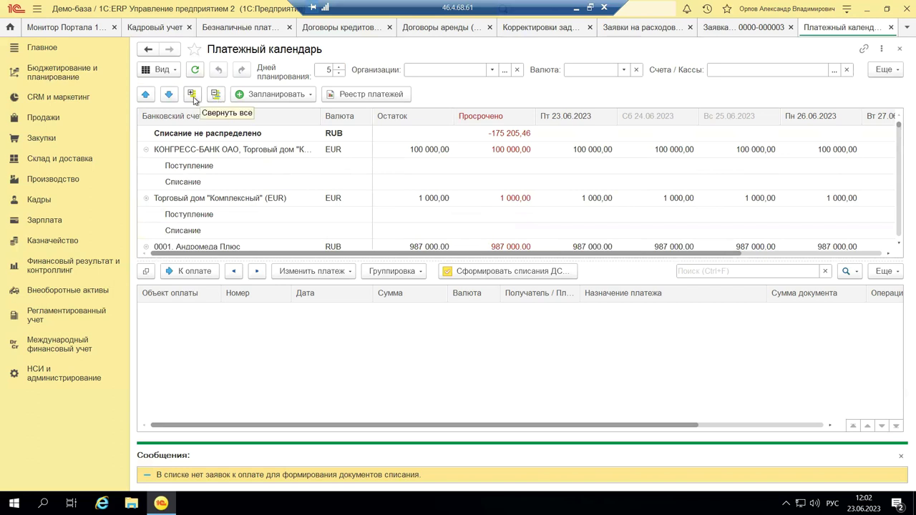
pyautogui.click(192, 96)
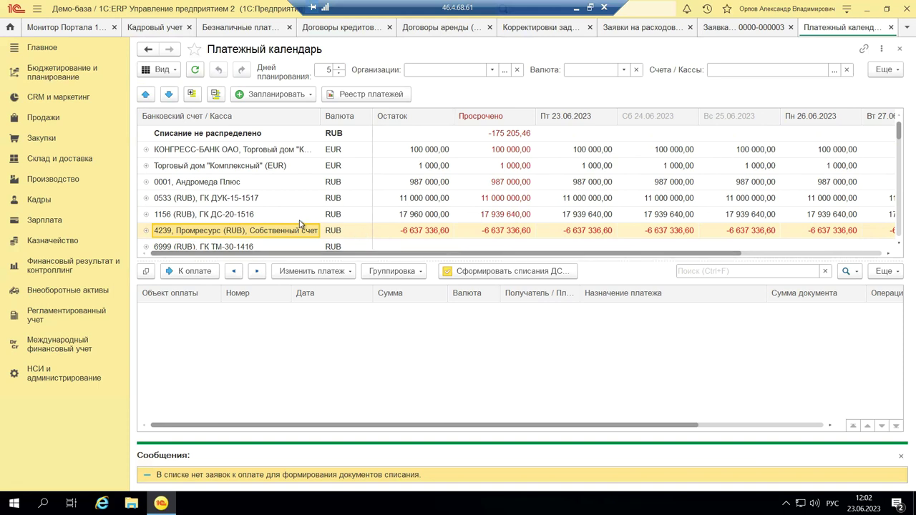
# In the payment calendar's settings, enable display of unapproved expense requests and all the expected receipt and expected write-off options.
pyautogui.click(882, 72)
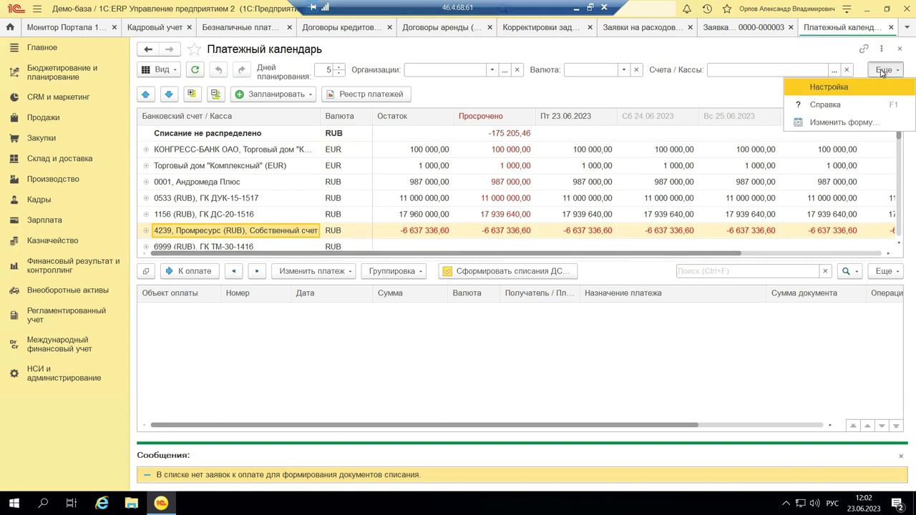
pyautogui.click(830, 88)
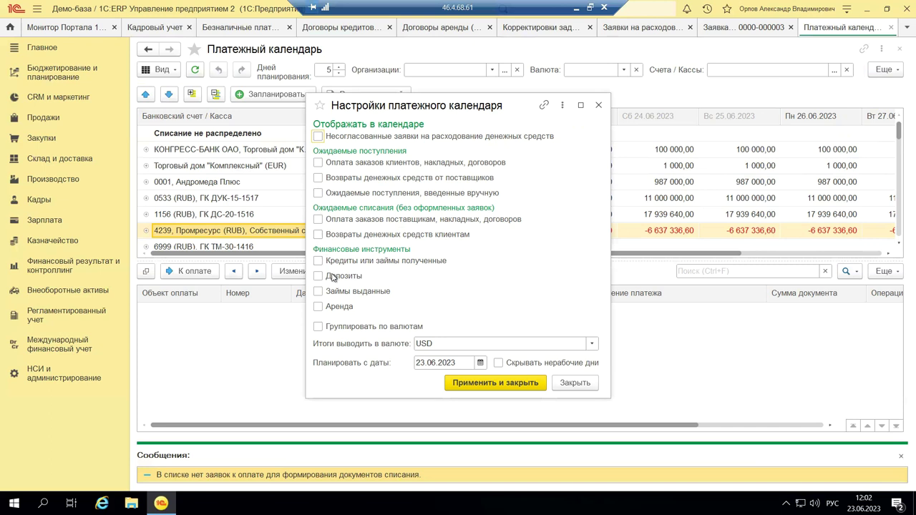
pyautogui.click(318, 136)
pyautogui.click(319, 163)
pyautogui.click(318, 177)
pyautogui.click(319, 193)
pyautogui.click(318, 220)
pyautogui.click(319, 236)
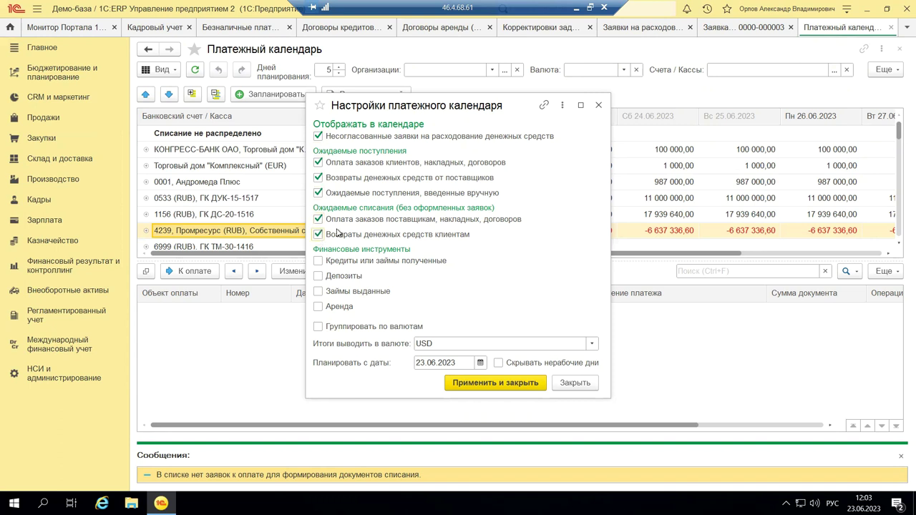
# Include all financial instruments in the calendar: Кредиты или займы полученные, Депозиты, Займы выданные and Аренда.
pyautogui.click(318, 260)
pyautogui.click(318, 276)
pyautogui.click(318, 291)
pyautogui.click(317, 307)
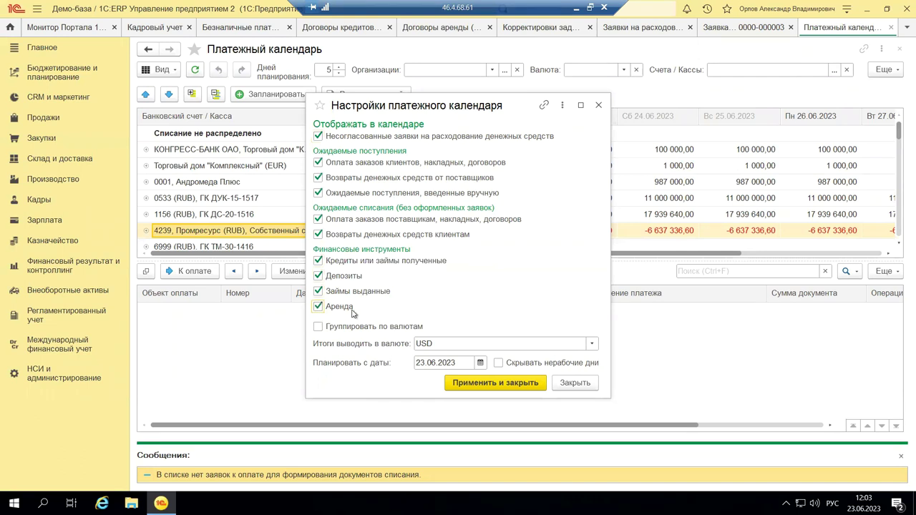
# Group the calendar by currency, show totals in RUB, hide non-working days, and apply the settings.
pyautogui.click(316, 327)
pyautogui.click(441, 344)
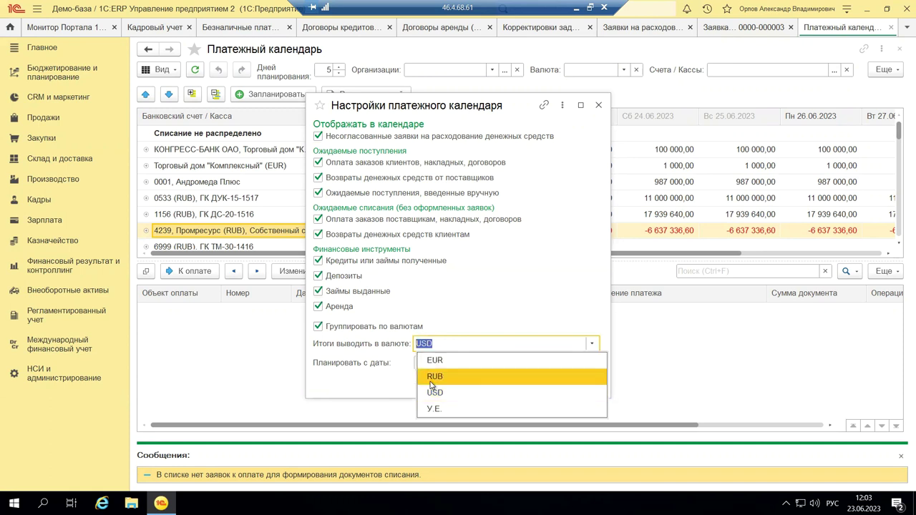
pyautogui.click(431, 377)
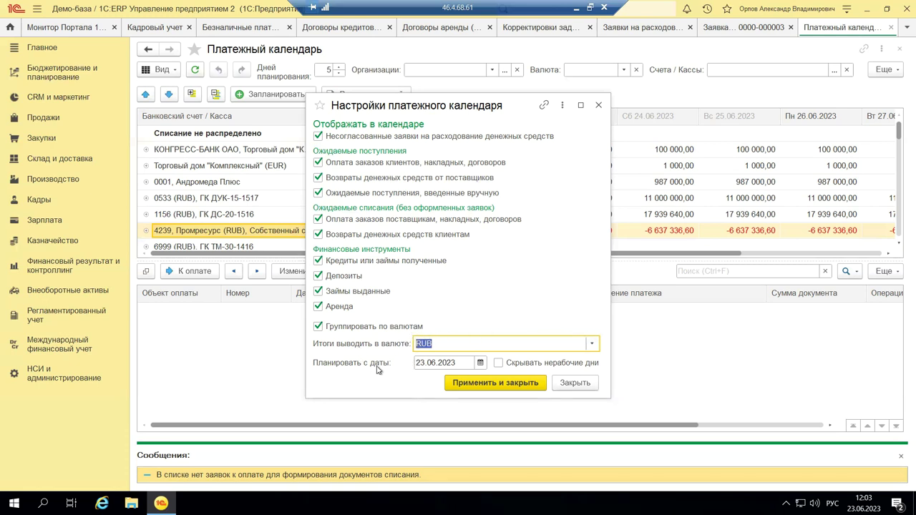
pyautogui.click(434, 363)
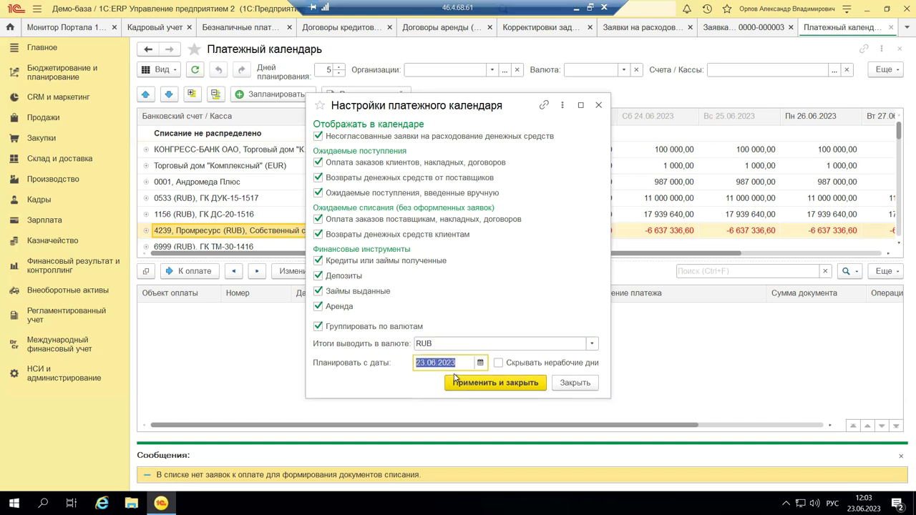
pyautogui.click(498, 363)
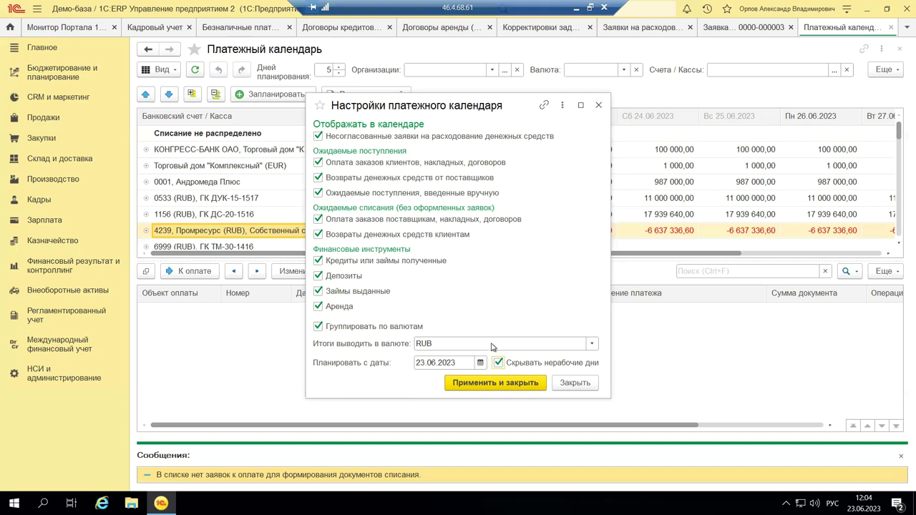
pyautogui.click(491, 384)
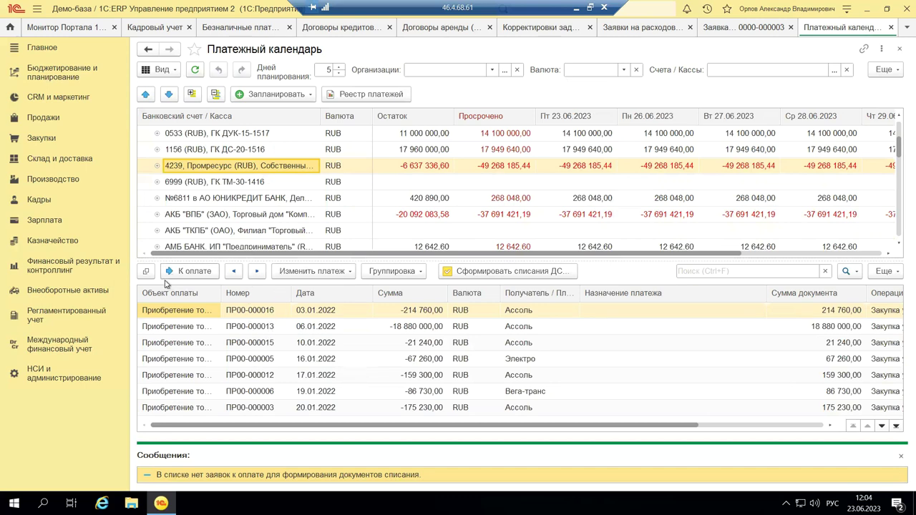
# Widen the Объект оплаты column of the payments list and review the goods, delivery and additional details of purchase ПР00-000016.
pyautogui.click(172, 312)
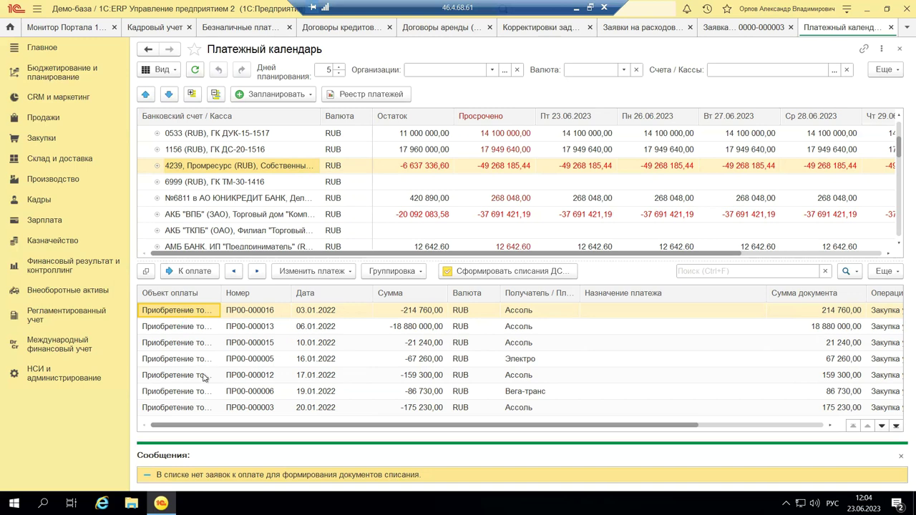
pyautogui.moveTo(221, 294); pyautogui.dragTo(282, 302)
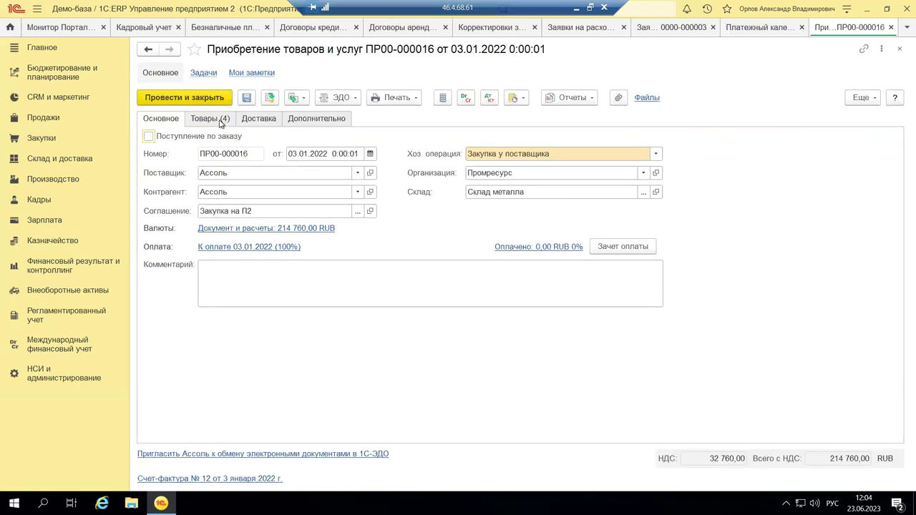
pyautogui.click(218, 120)
pyautogui.click(251, 121)
pyautogui.click(301, 120)
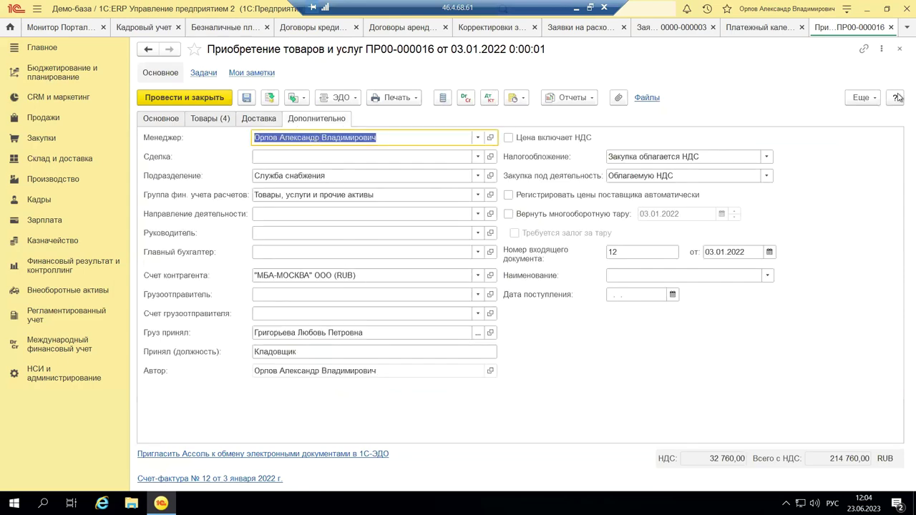
pyautogui.click(900, 49)
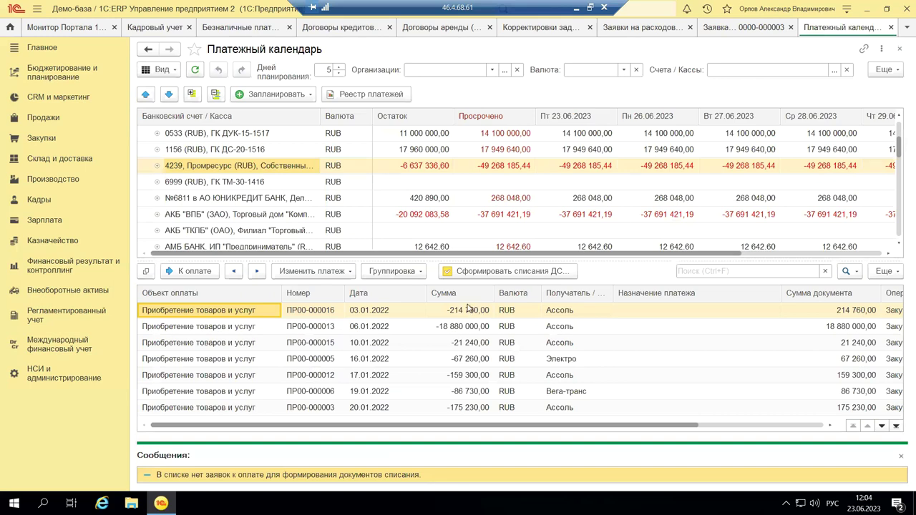
pyautogui.scroll(-5, 469, 308)
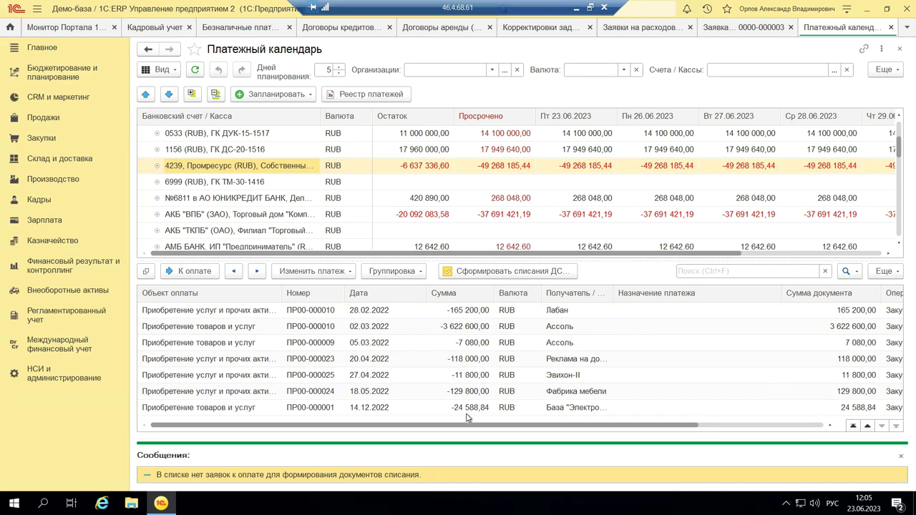
pyautogui.scroll(5, 467, 418)
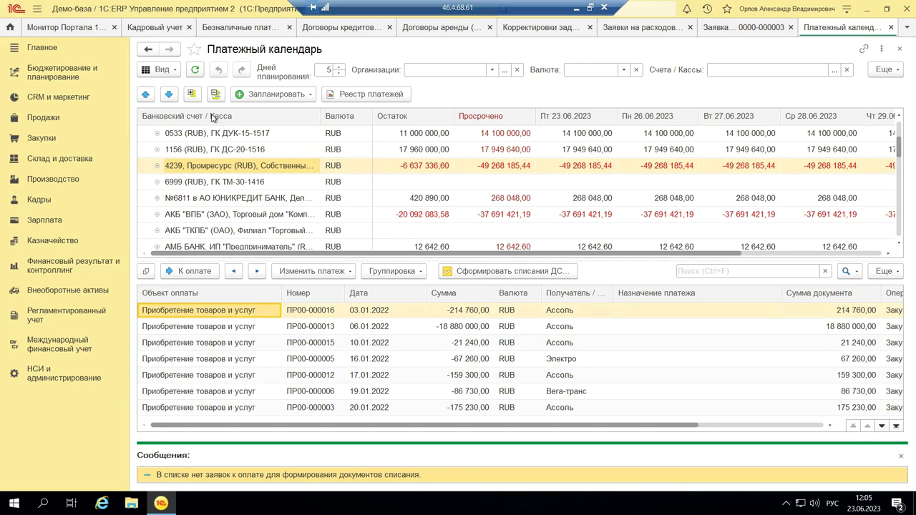
# Look over the contract commands in Продажи and Закупки, and open the treasury's Сверки взаиморасчетов list.
pyautogui.click(40, 242)
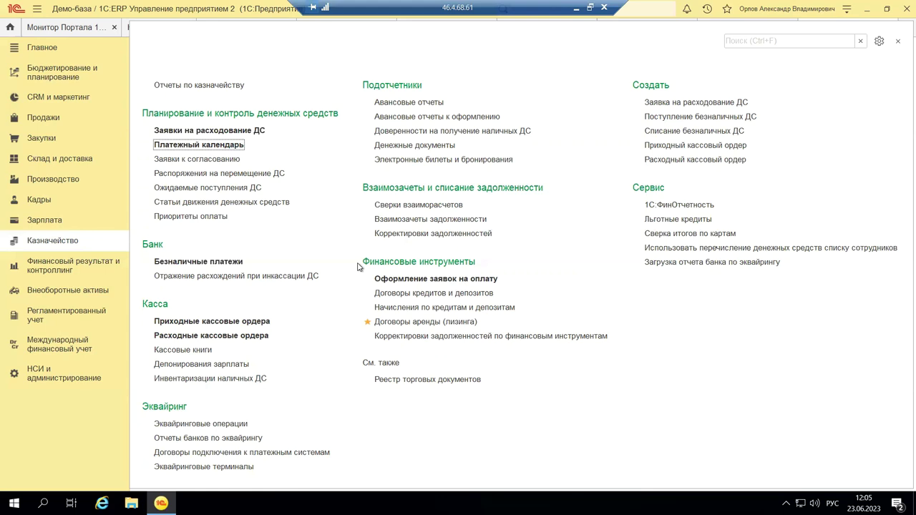
pyautogui.click(48, 119)
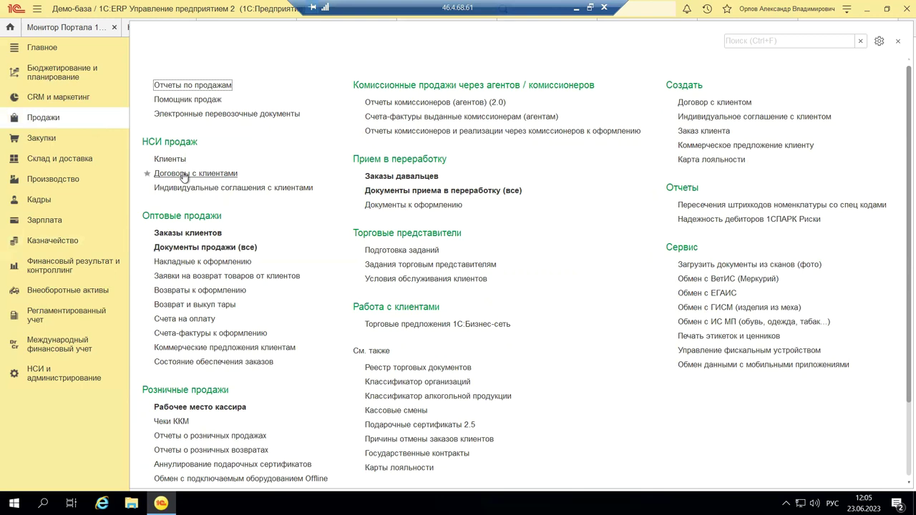
pyautogui.click(51, 139)
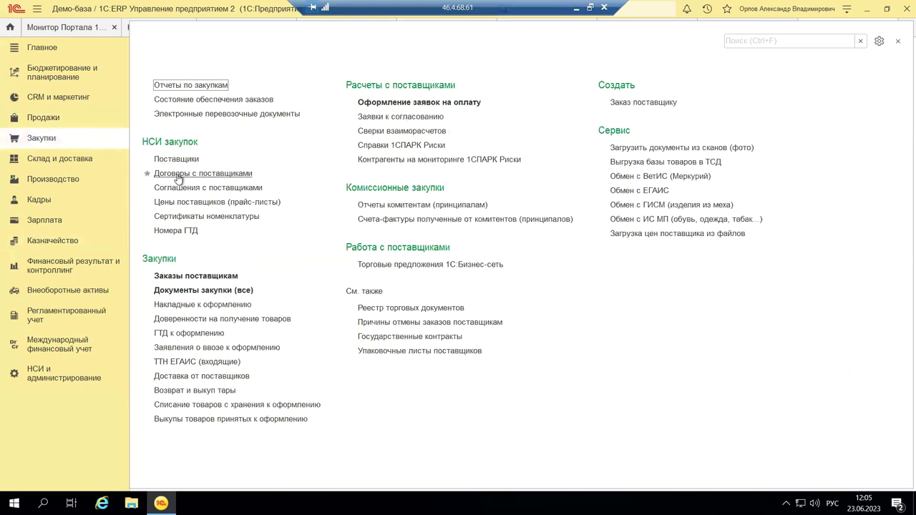
pyautogui.click(54, 241)
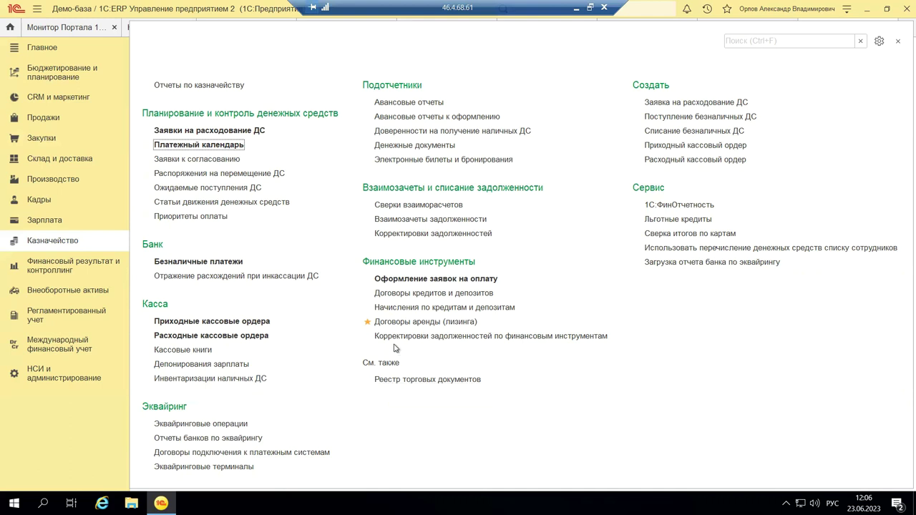
pyautogui.click(383, 206)
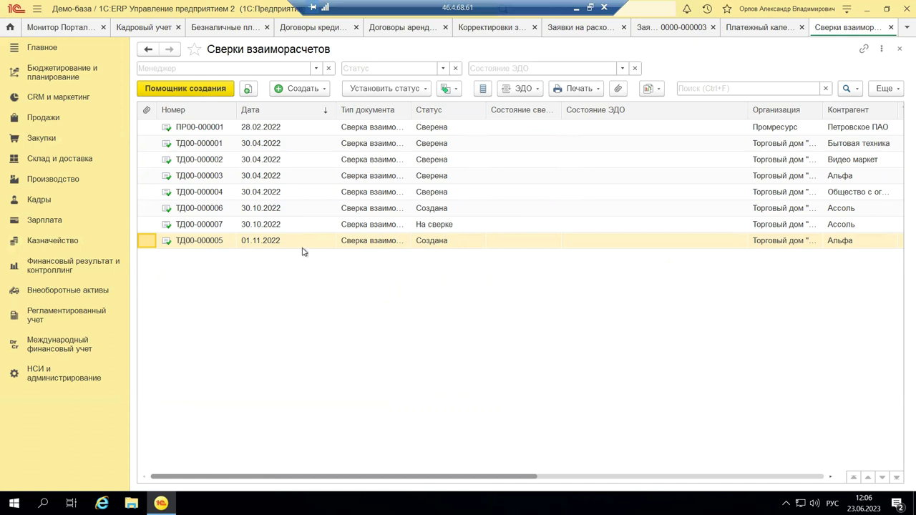
# Revisit the Продажи and Закупки sections, and open Отчеты по казначейству.
pyautogui.click(40, 126)
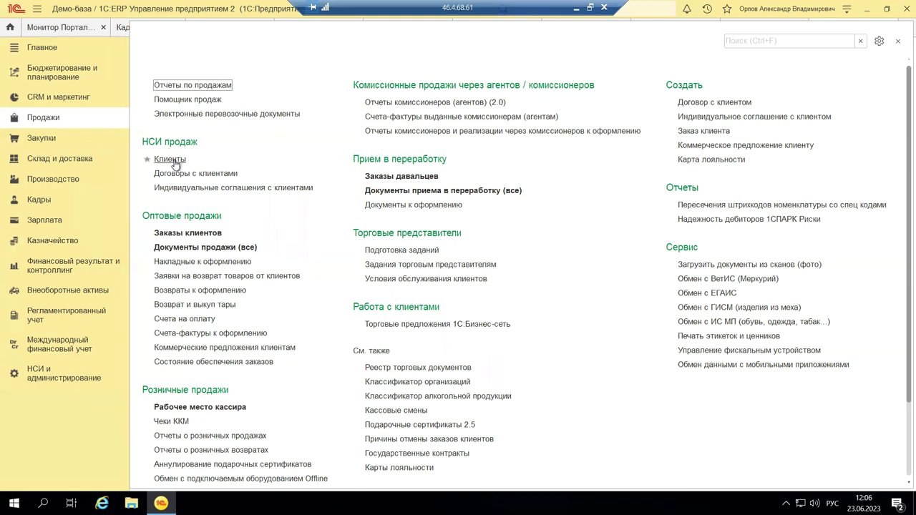
pyautogui.click(33, 143)
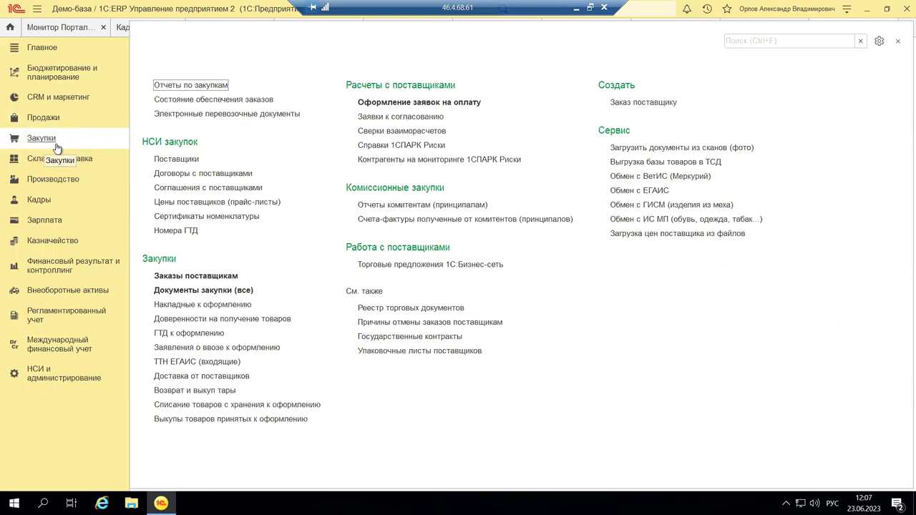
pyautogui.click(71, 240)
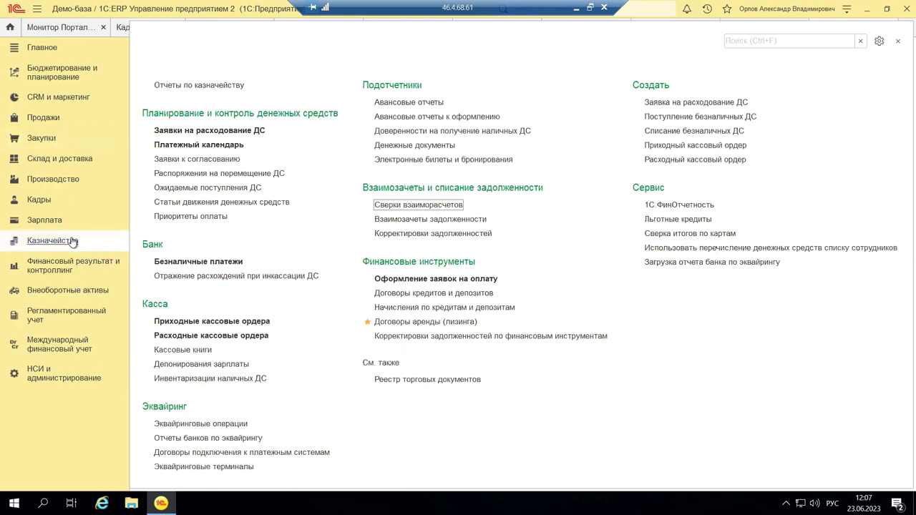
pyautogui.click(184, 85)
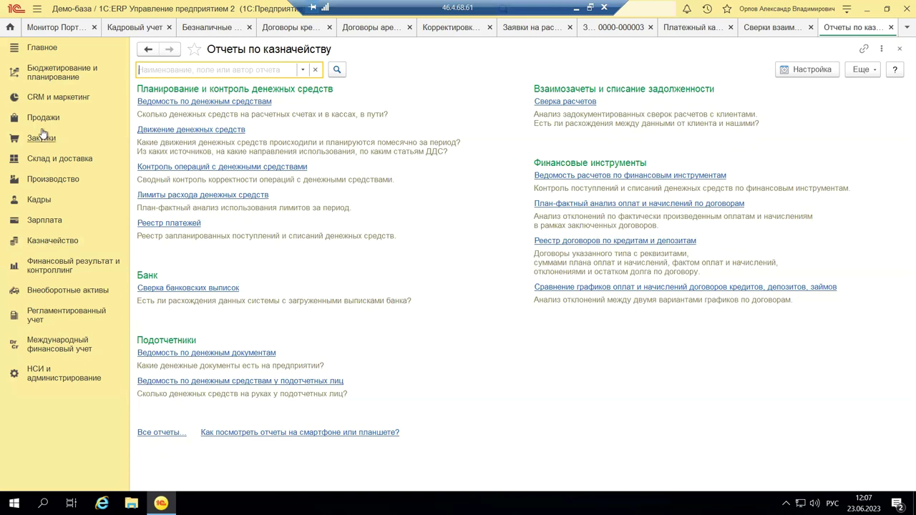
# Return to Безналичные платежи and generate the bank statement reconciliation report for account 0001, Андромеда Плюс.
pyautogui.click(52, 241)
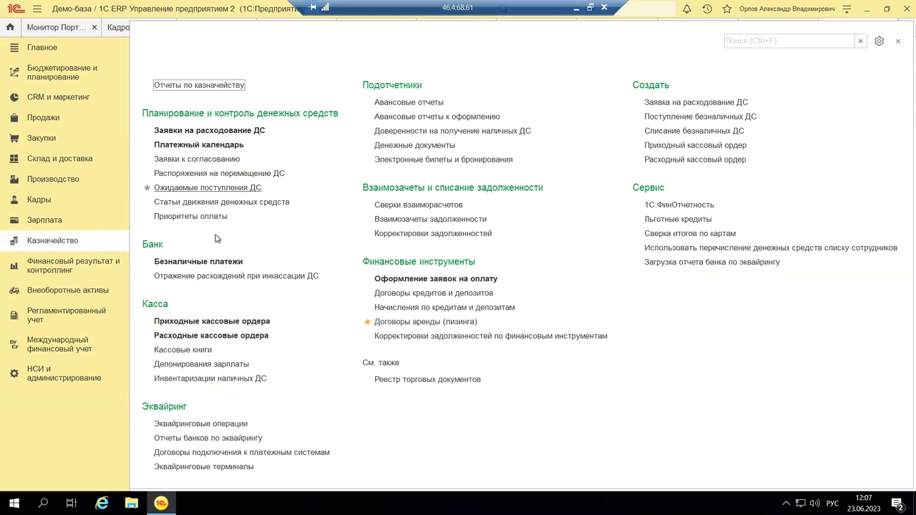
pyautogui.click(198, 262)
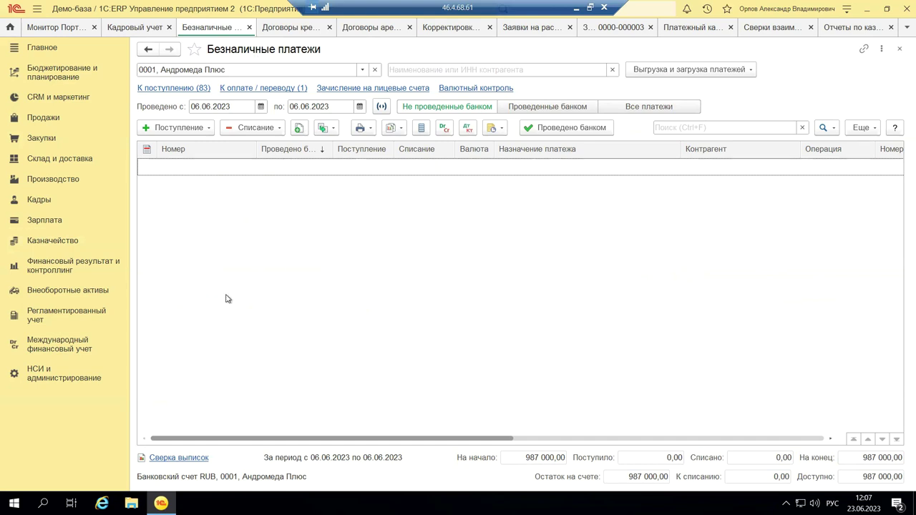
pyautogui.click(165, 460)
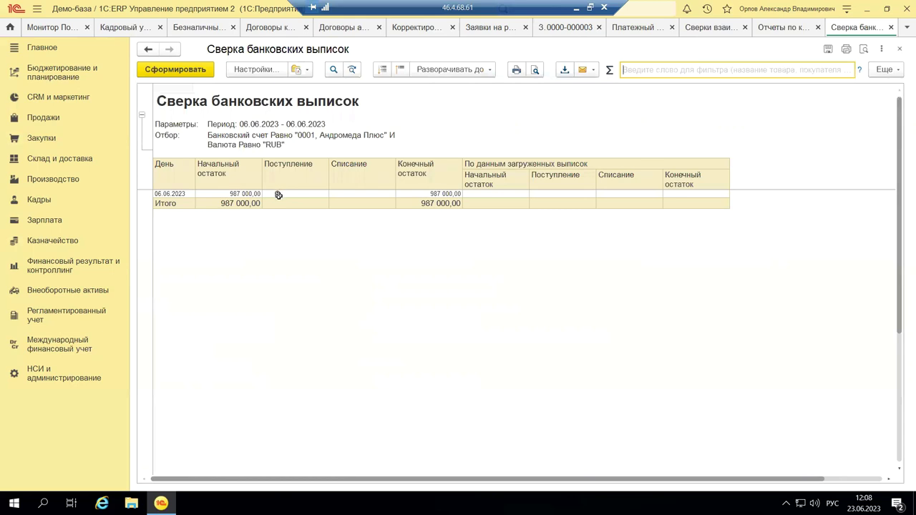
# Compare the opening and closing balances in the reconciliation report with the columns for loaded bank statements.
pyautogui.click(206, 192)
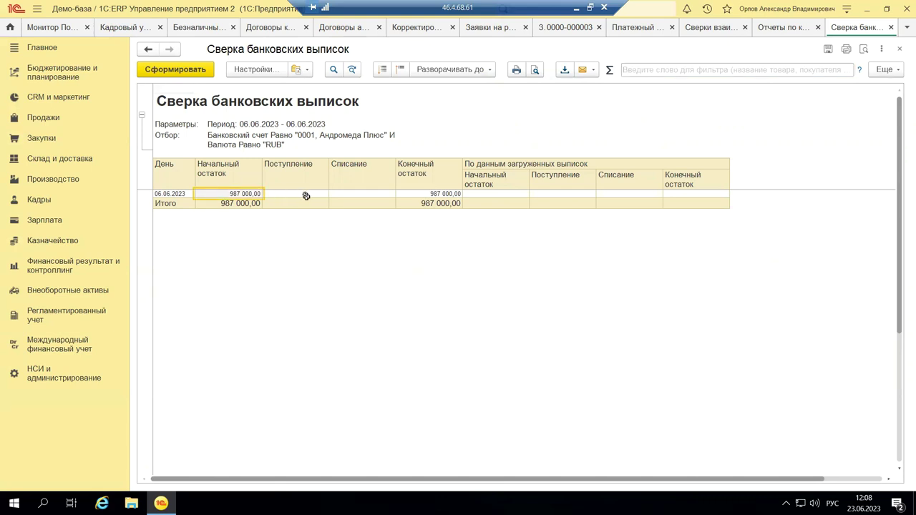
pyautogui.click(428, 193)
pyautogui.moveTo(237, 195); pyautogui.dragTo(424, 205)
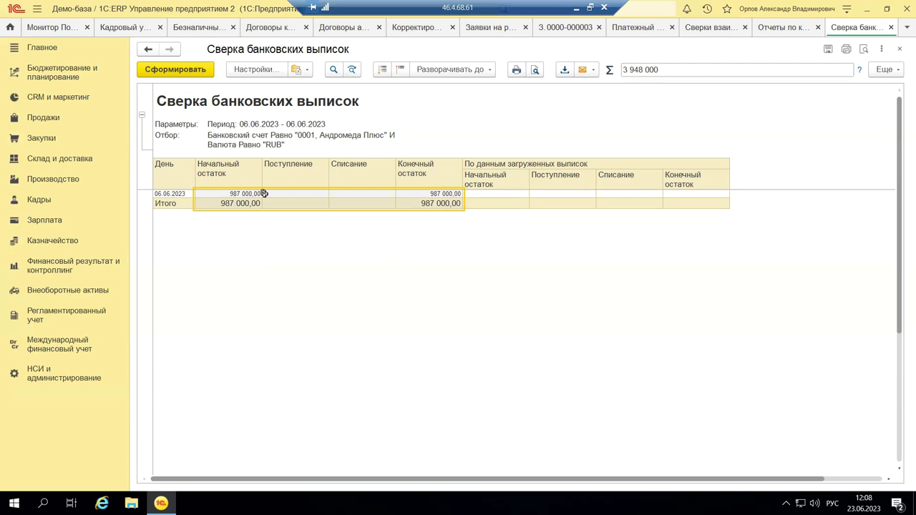
pyautogui.moveTo(481, 190); pyautogui.dragTo(691, 200)
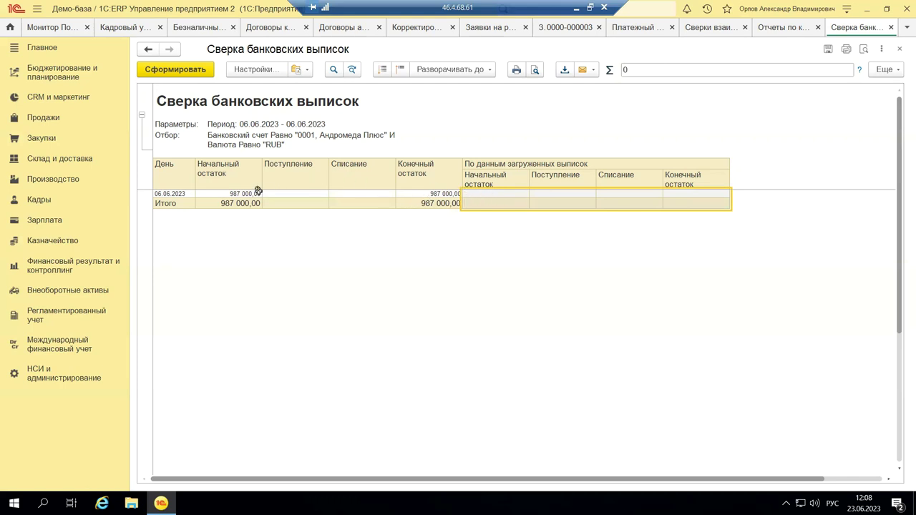
# Check the 06.06.2023 row's opening and closing balances against the loaded statement cells, and close the bank statement reconciliation report.
pyautogui.click(493, 192)
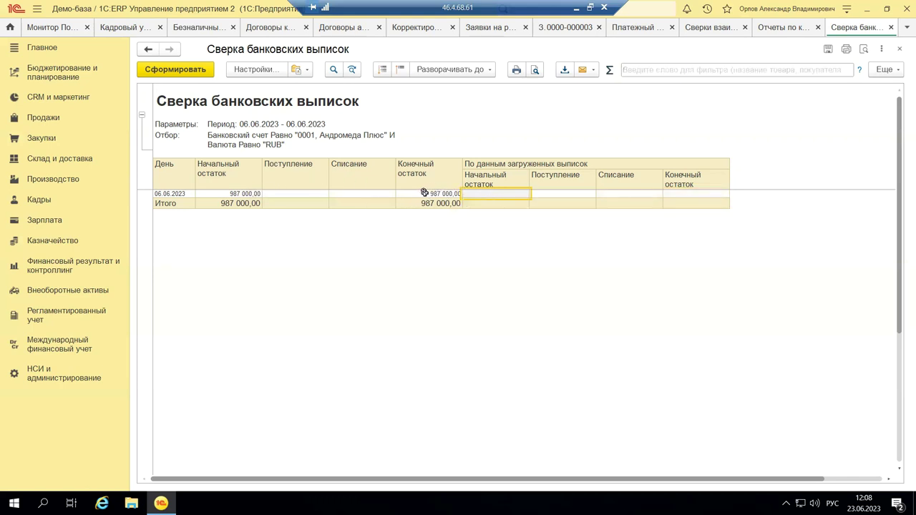
pyautogui.click(196, 193)
pyautogui.click(434, 194)
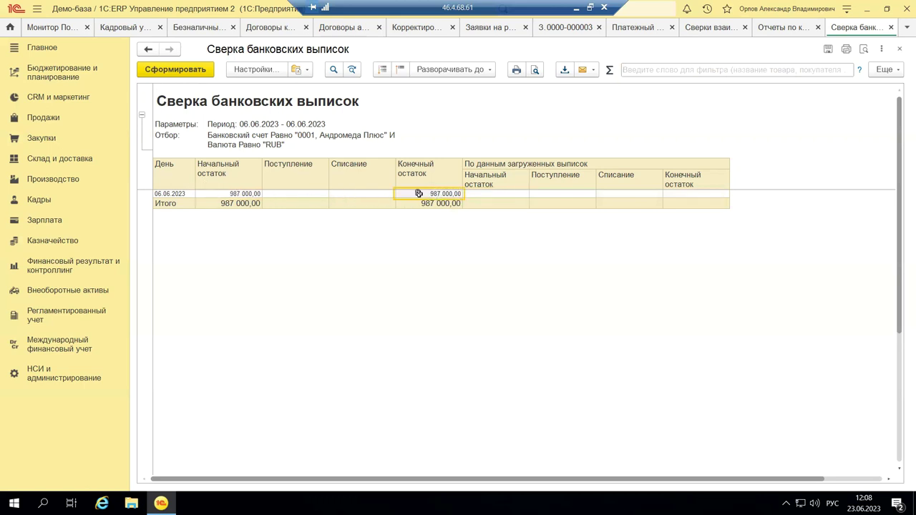
pyautogui.moveTo(498, 193); pyautogui.dragTo(706, 193)
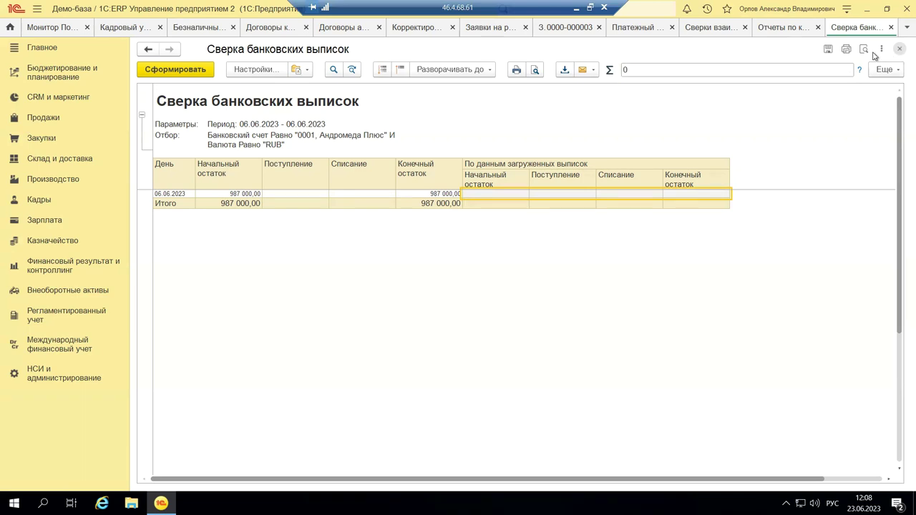
pyautogui.click(899, 49)
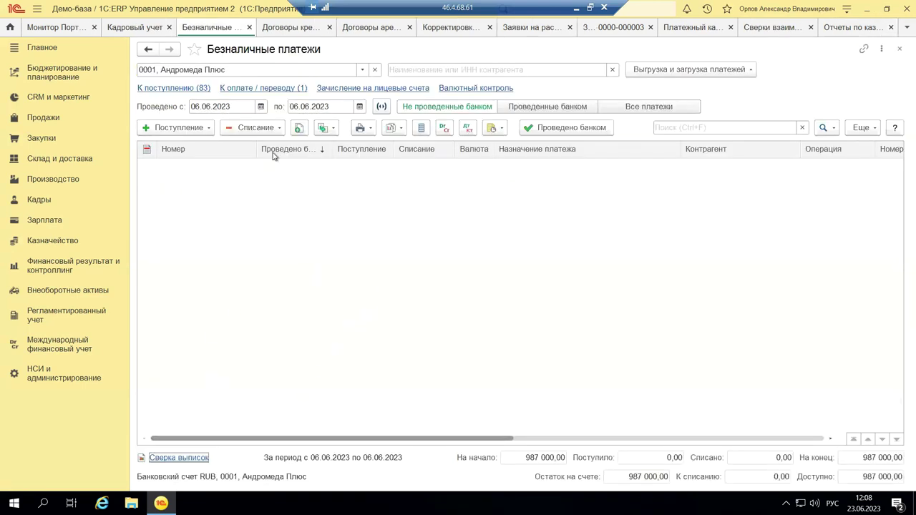
# Open Отчеты по казначейству from the Казначейство section and bring up the full list of all reports.
pyautogui.click(76, 241)
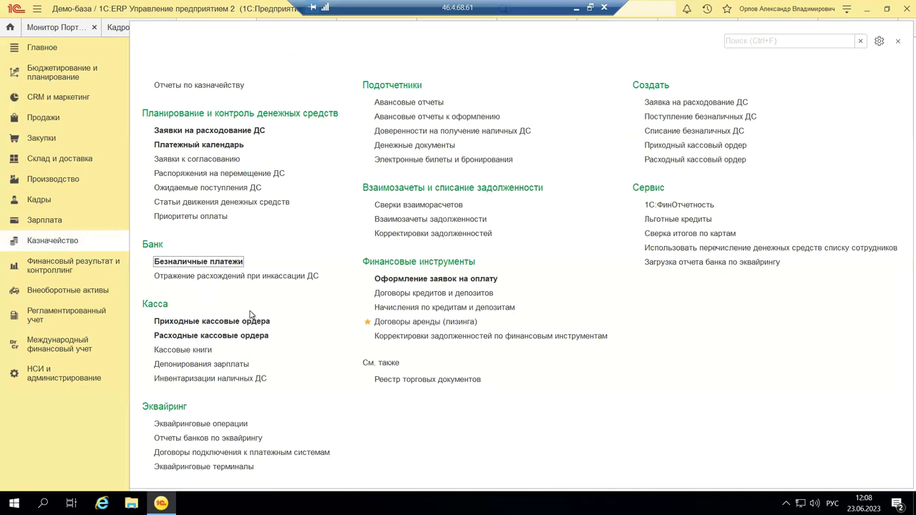
pyautogui.click(165, 85)
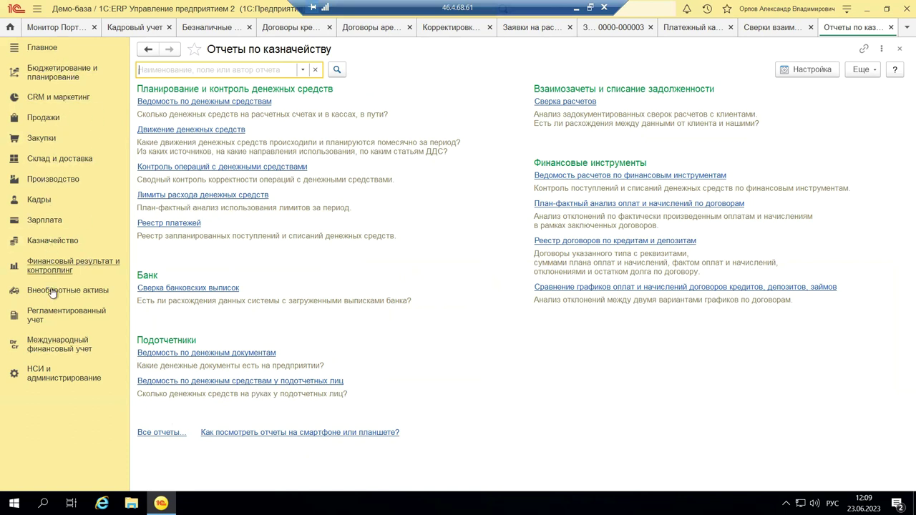
pyautogui.click(169, 433)
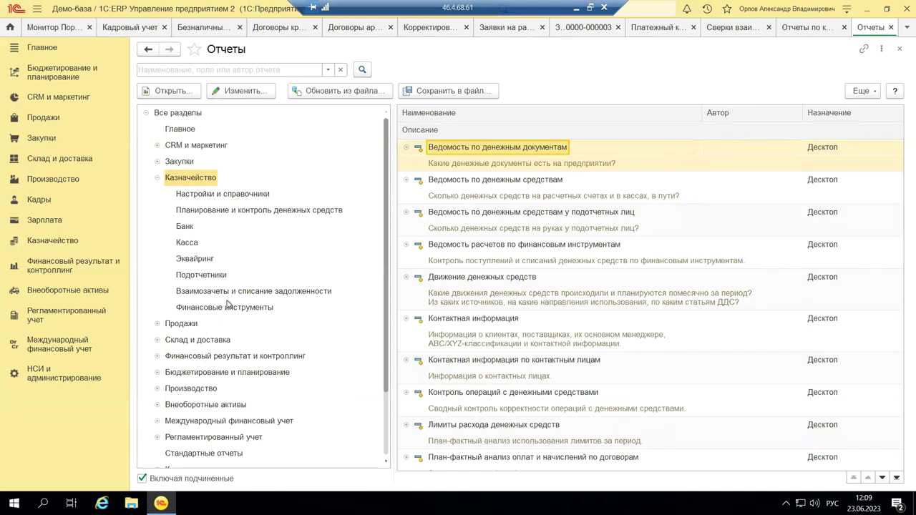
# Look through the report section tree, show the Банк reports under Казначейство, and close the full report list.
pyautogui.scroll(-3, 191, 346)
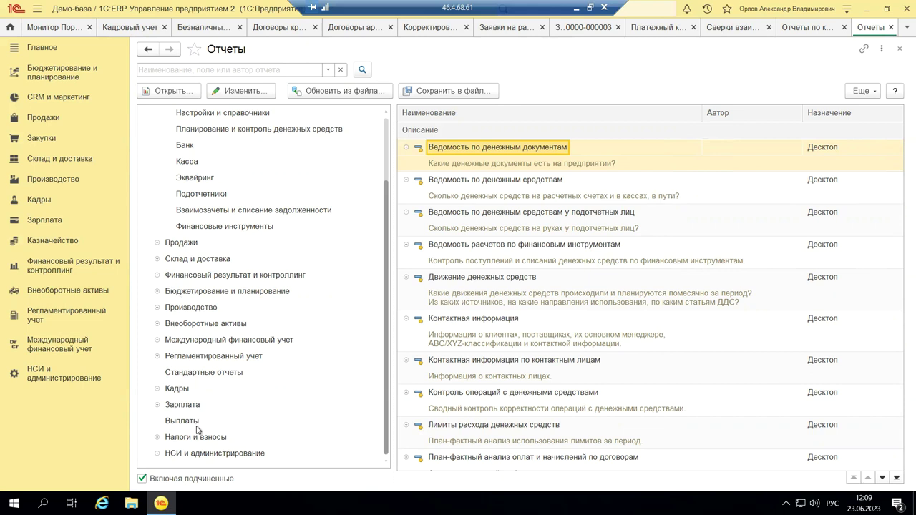
pyautogui.scroll(3, 198, 429)
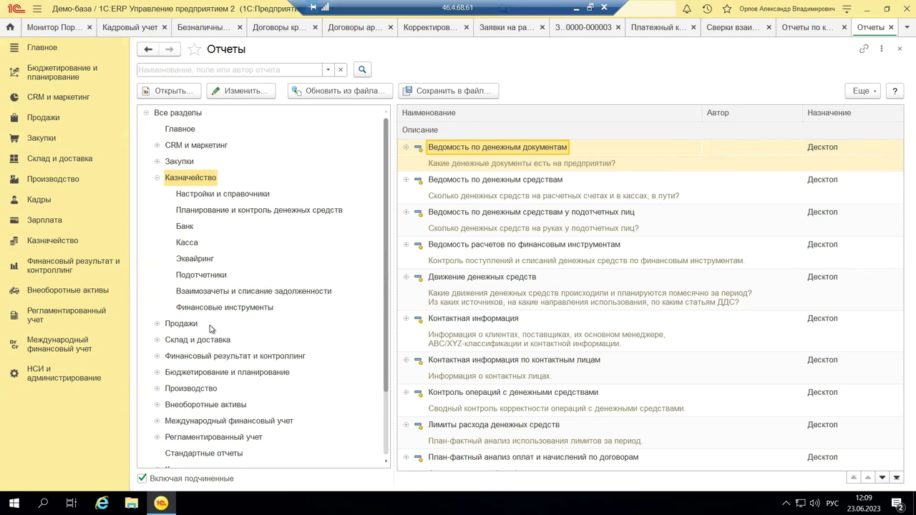
pyautogui.click(188, 227)
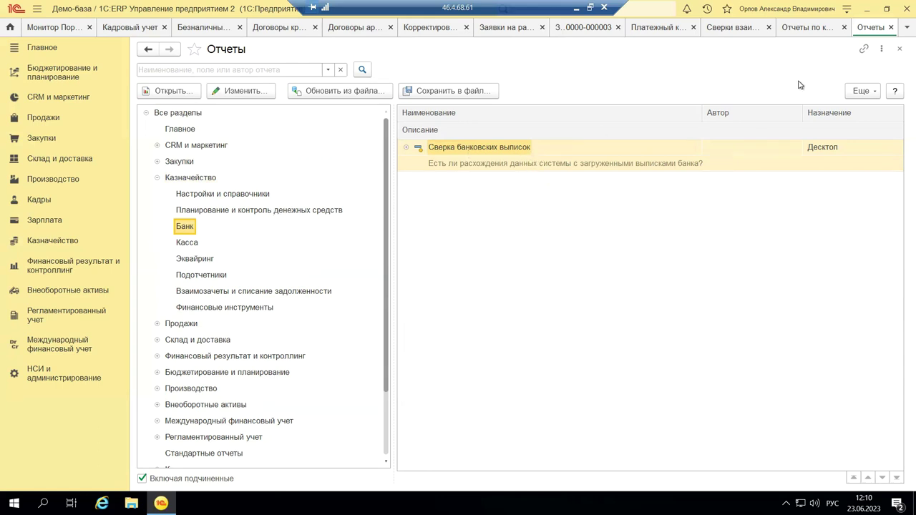
pyautogui.click(900, 50)
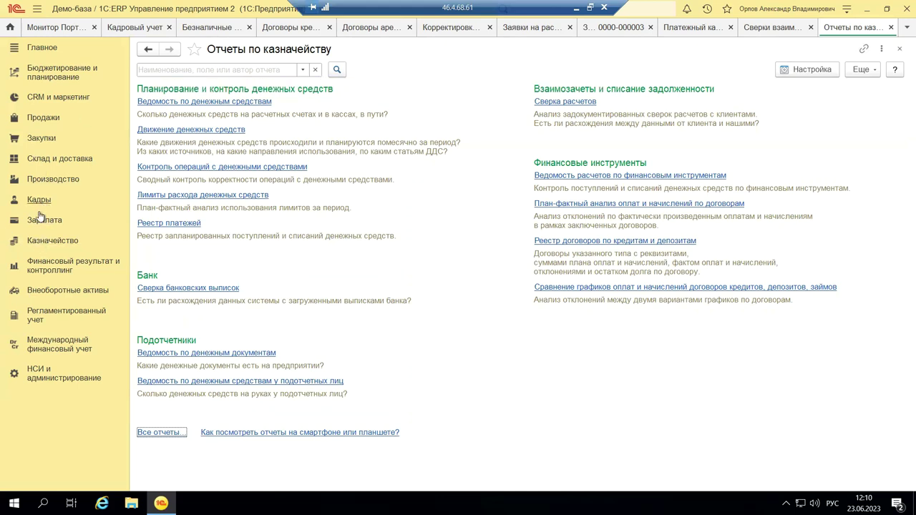
# Revisit the Казначейство section, and minimize the remote session to switch to the PowerPoint presentation.
pyautogui.click(44, 242)
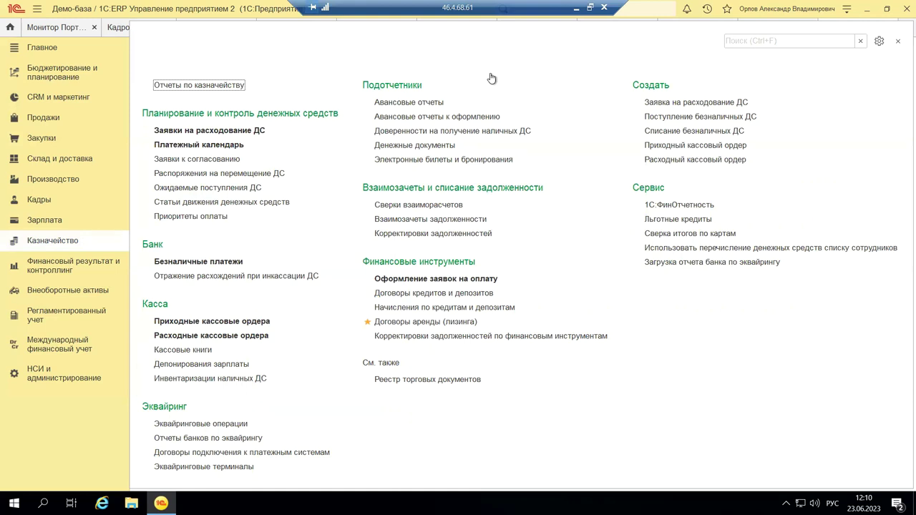
pyautogui.click(576, 7)
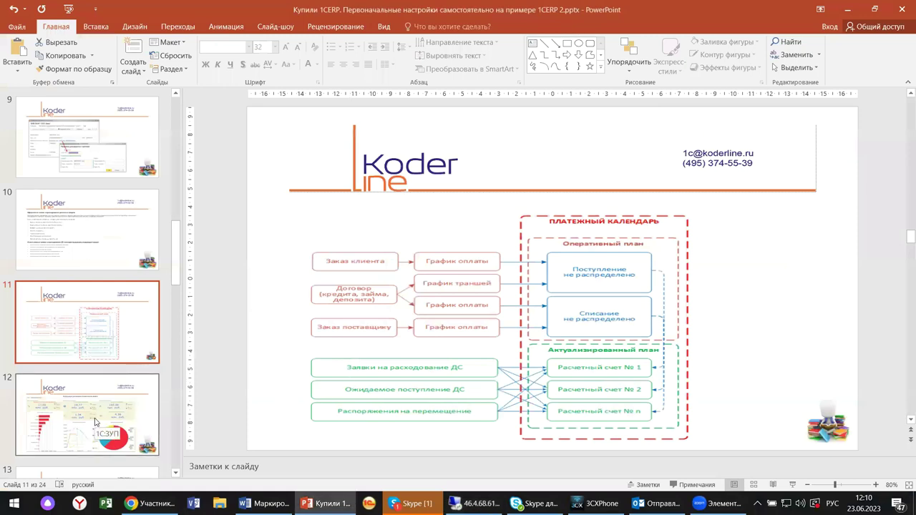